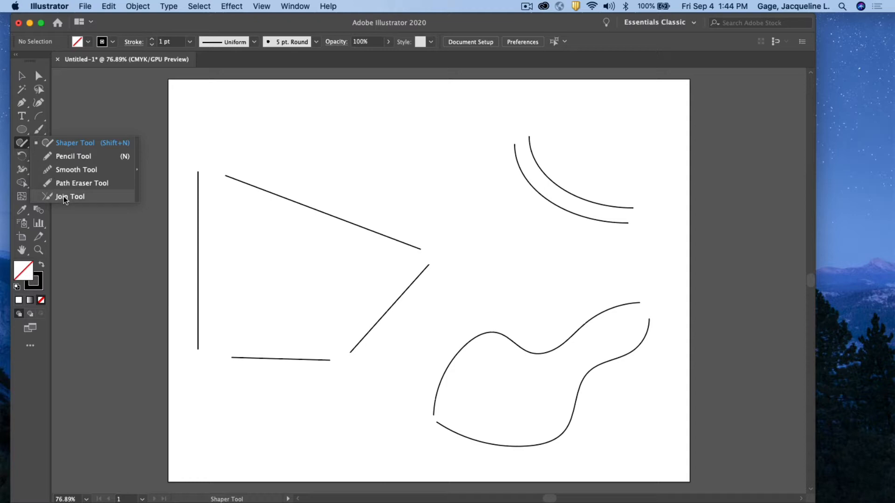
Nudge the polygon's upper slanted line and right diagonal slightly left, and the guitar-like shape's upper curve slightly upward.
left_click(95, 197)
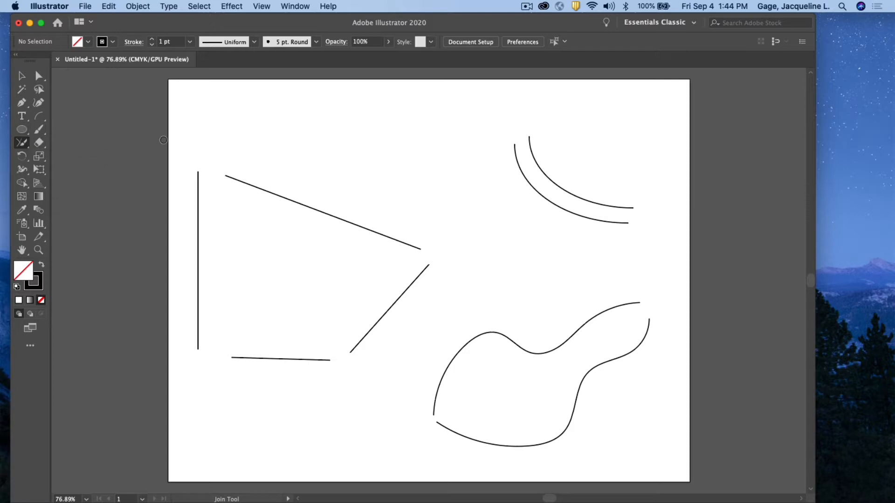
left_click(26, 78)
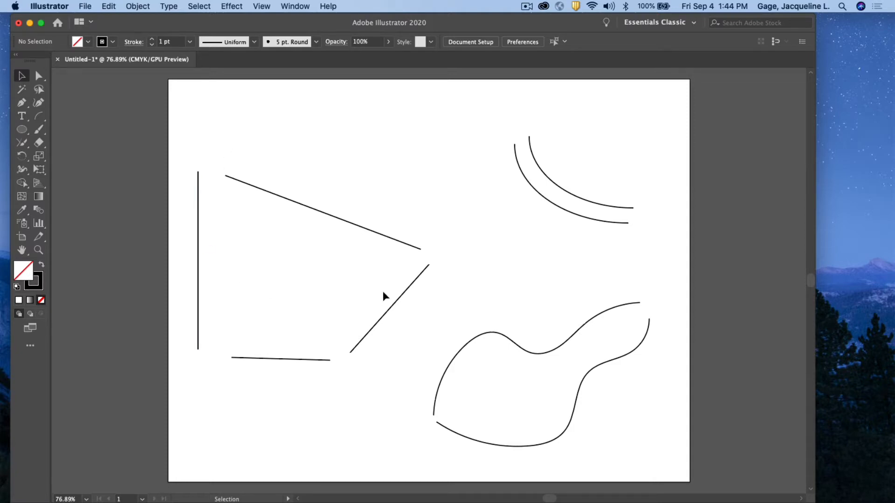
left_click_drag(345, 221, 339, 220)
left_click_drag(394, 306, 385, 305)
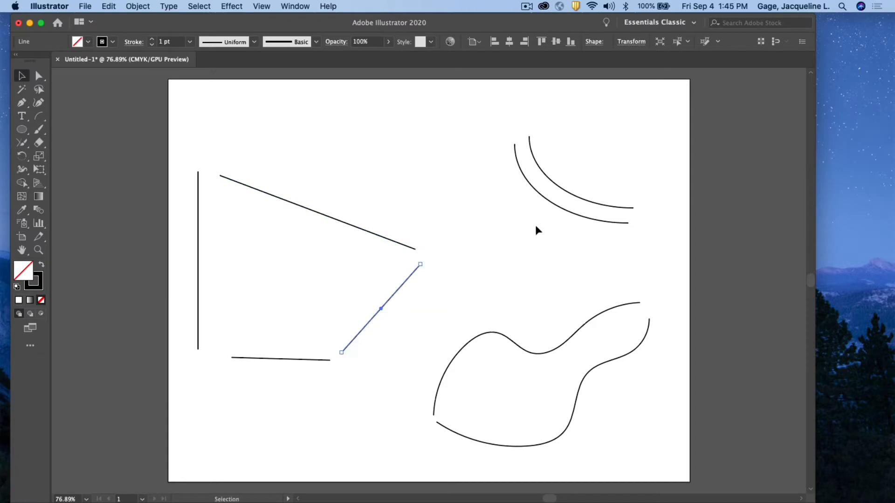
mouse_move(519, 348)
left_mouse_down()
mouse_move(521, 337)
mouse_move(525, 351)
left_mouse_up()
left_click(545, 271)
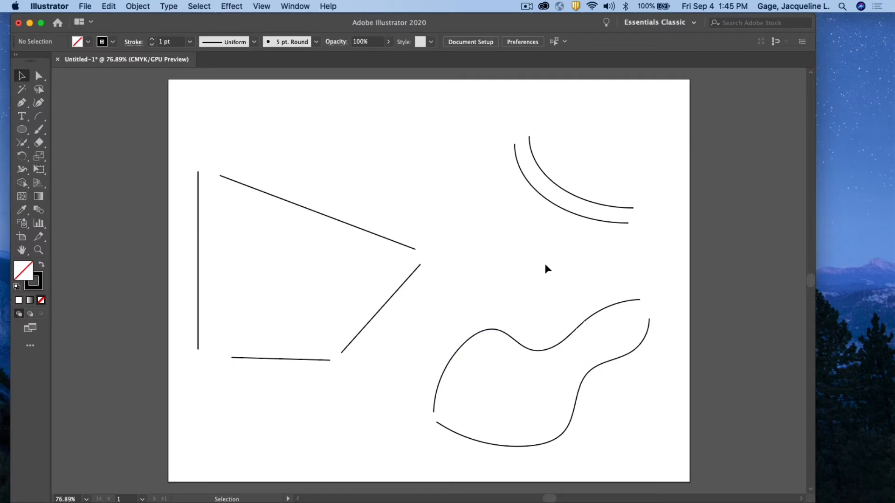
Join the vertical line and the upper slanted line at their upper-left ends with the Join tool.
left_click(198, 202)
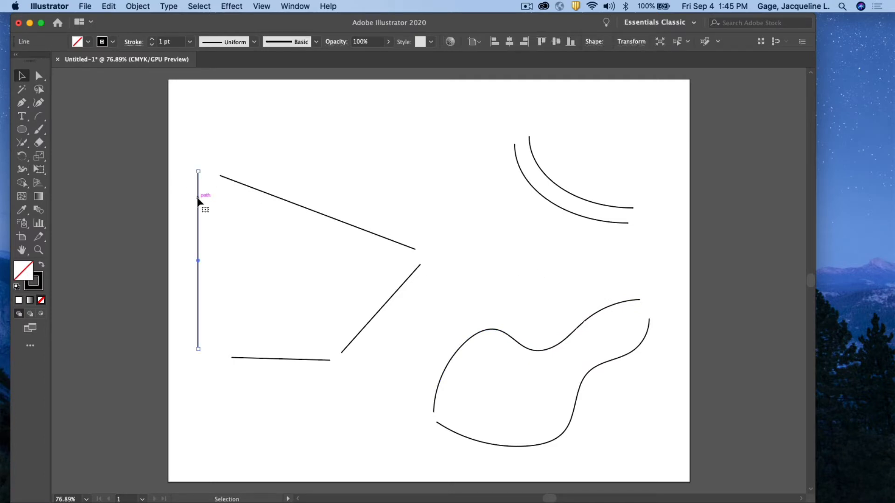
left_click(268, 196, "shift")
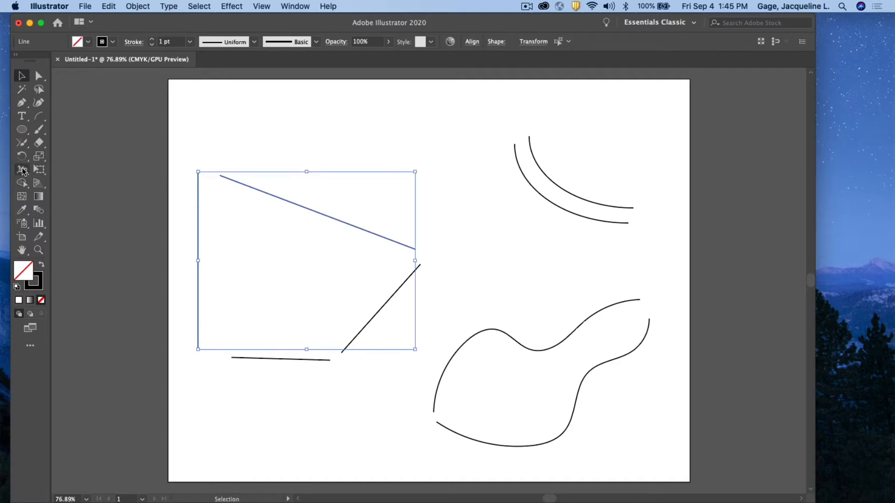
left_click(22, 143)
left_click_drag(22, 147, 70, 195)
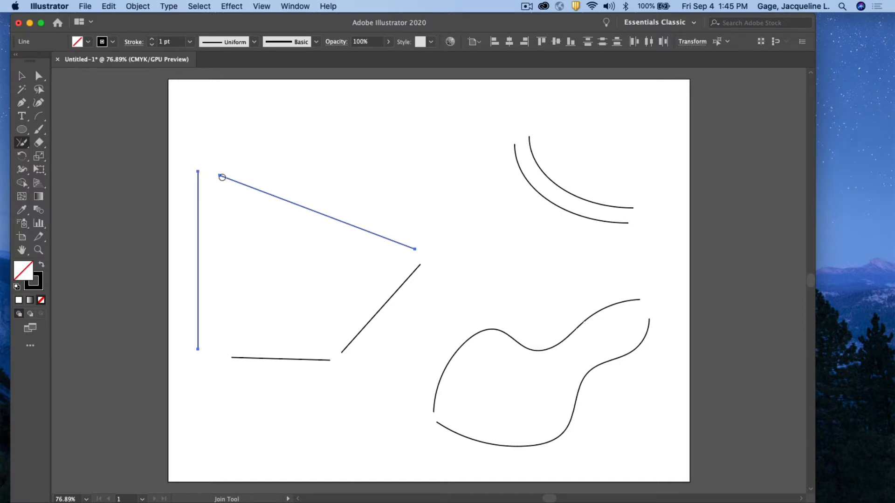
left_click_drag(202, 172, 219, 177)
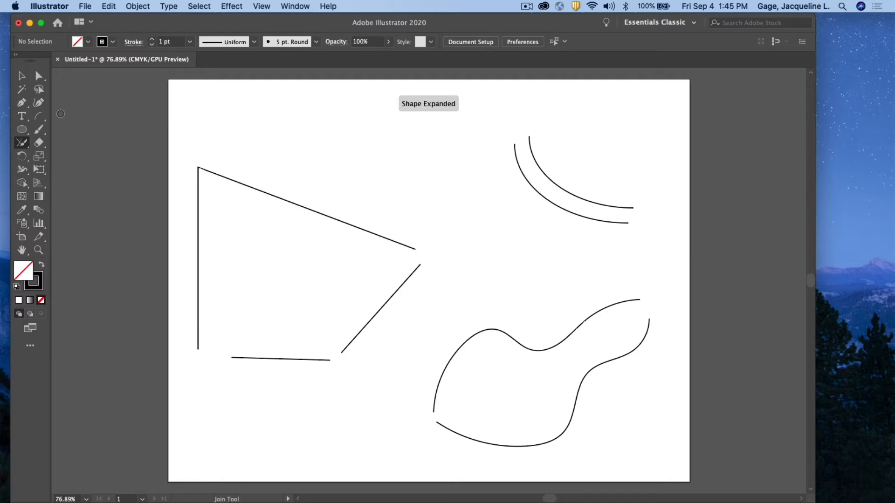
Join the upper slanted line to the right diagonal line so they meet in a corner.
left_click(22, 76)
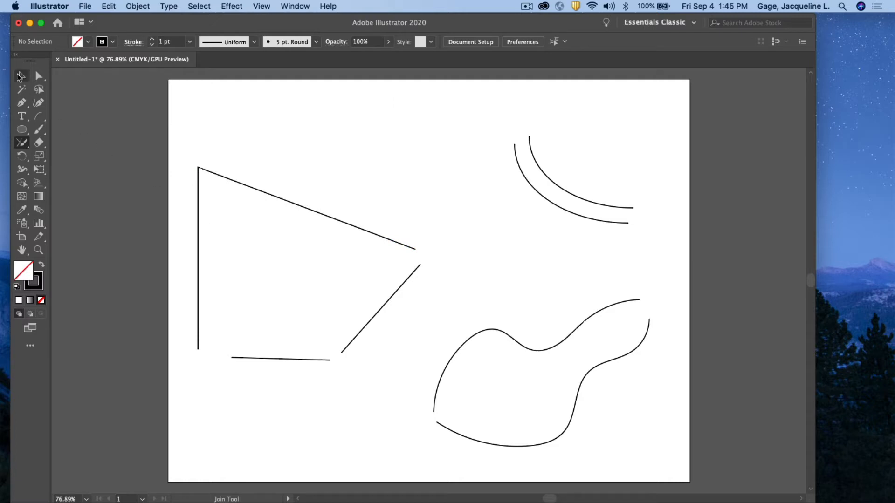
left_click(380, 308)
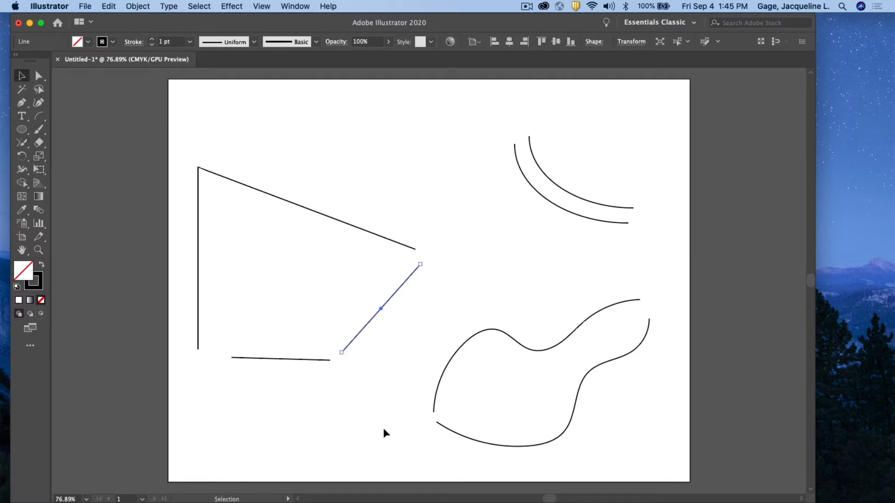
left_click(412, 250, "shift")
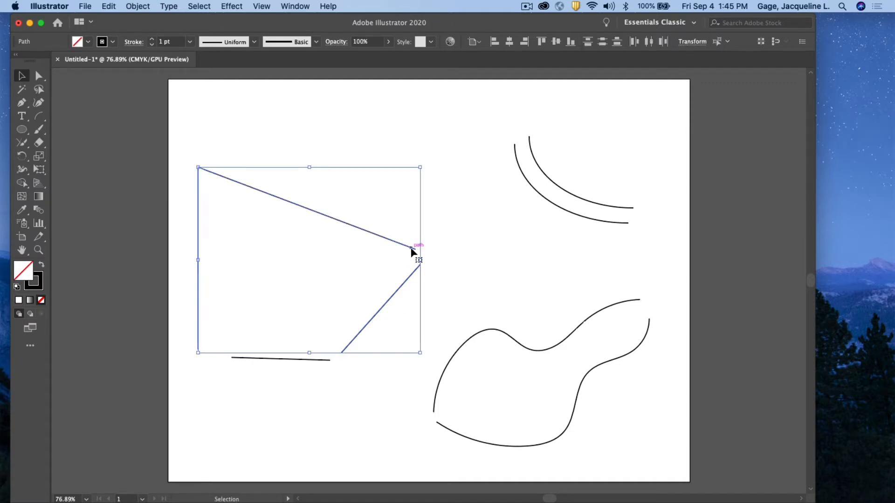
left_click_drag(21, 143, 65, 198)
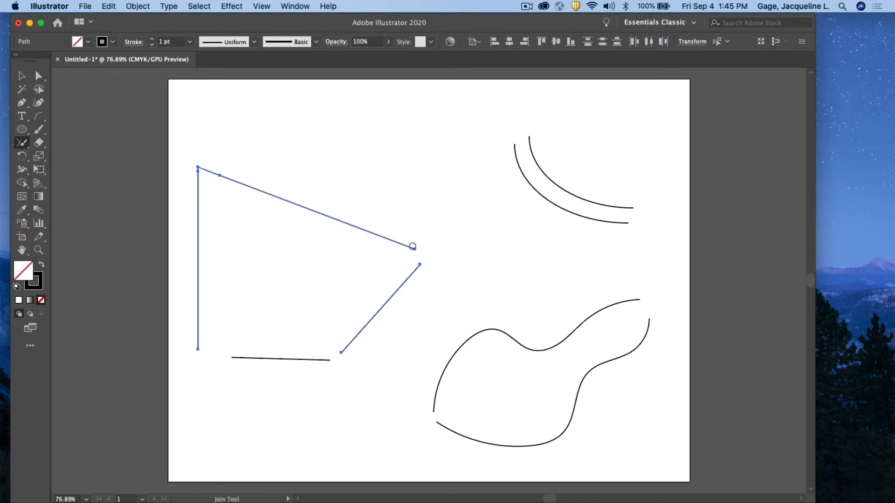
left_click_drag(412, 246, 420, 279)
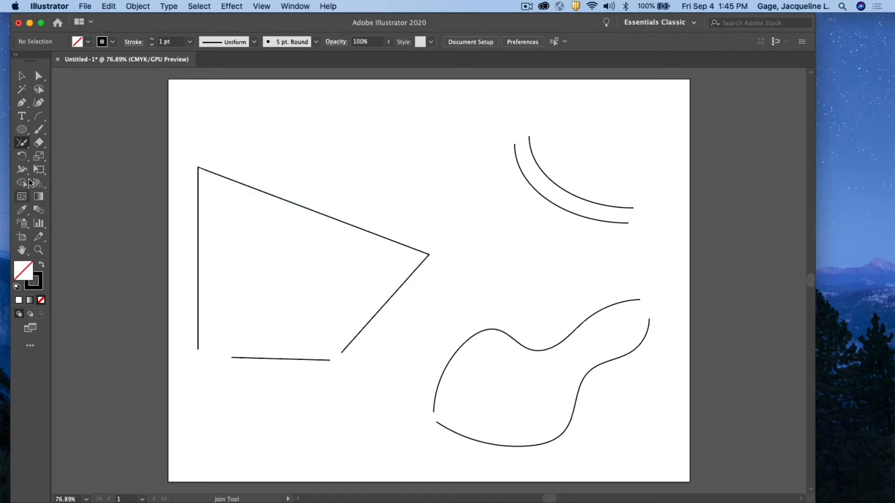
Join the short bottom line to the lower end of the right diagonal line.
left_click(21, 76)
left_click(200, 295)
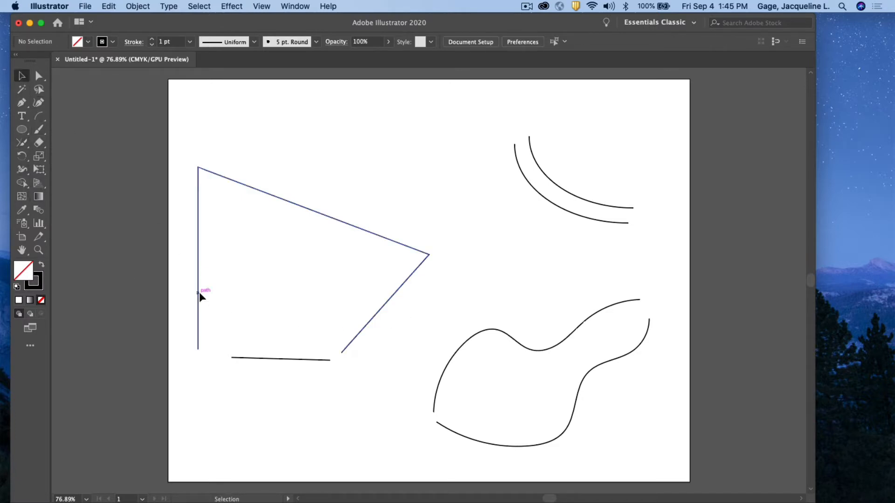
left_click(297, 361, "shift")
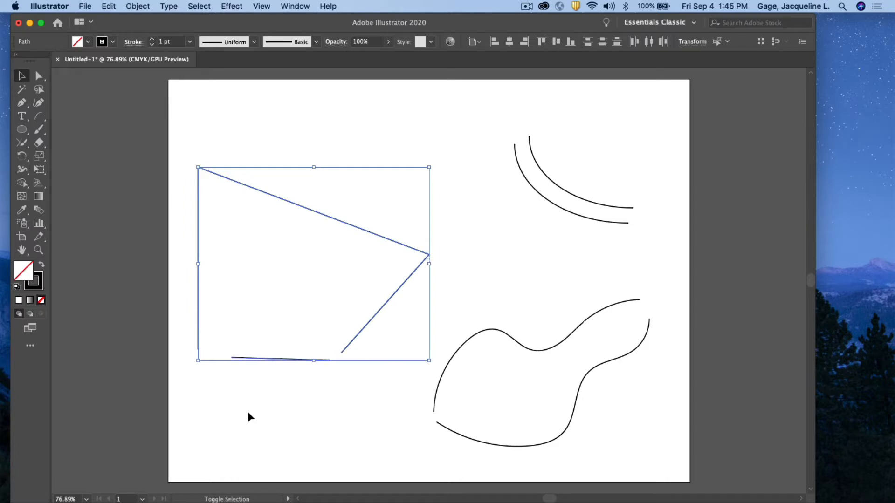
left_click(24, 146)
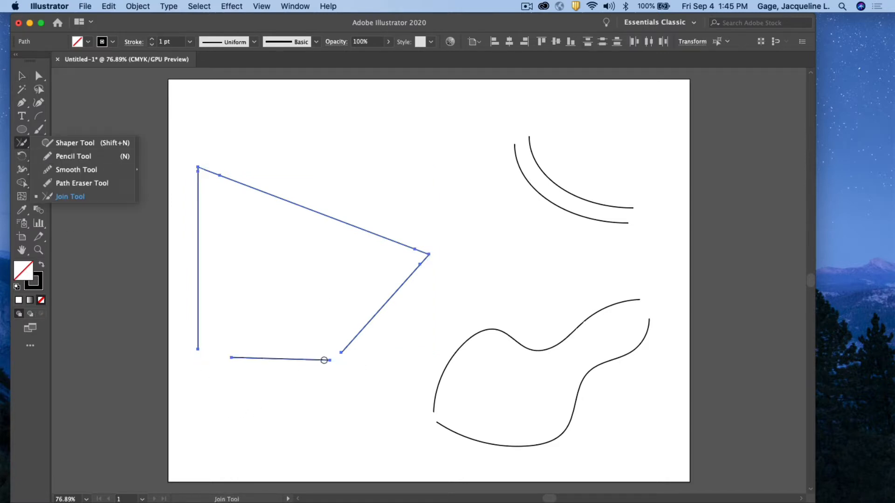
left_click_drag(329, 358, 342, 351)
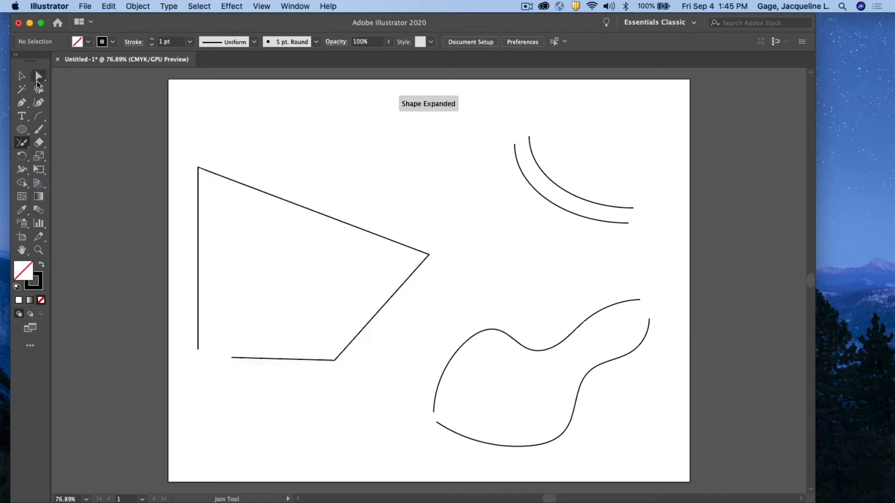
Close the four-sided path by joining its two open ends at the lower-left corner.
left_click(21, 75)
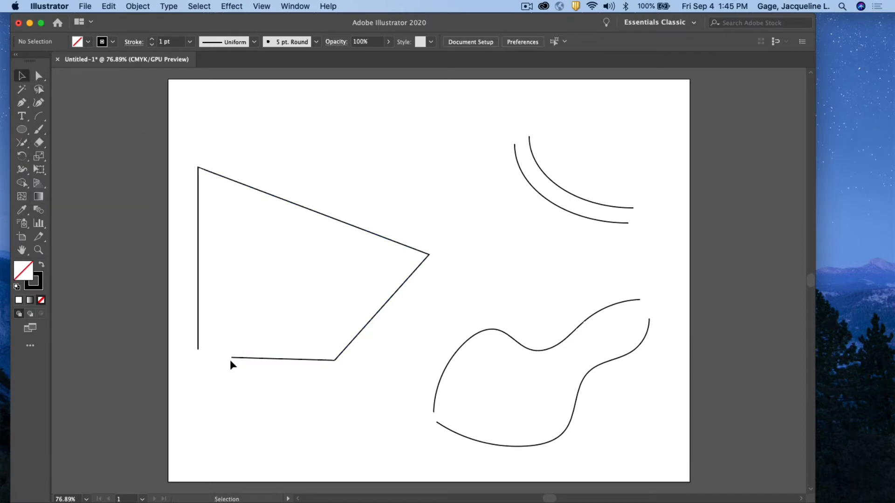
left_click(348, 224)
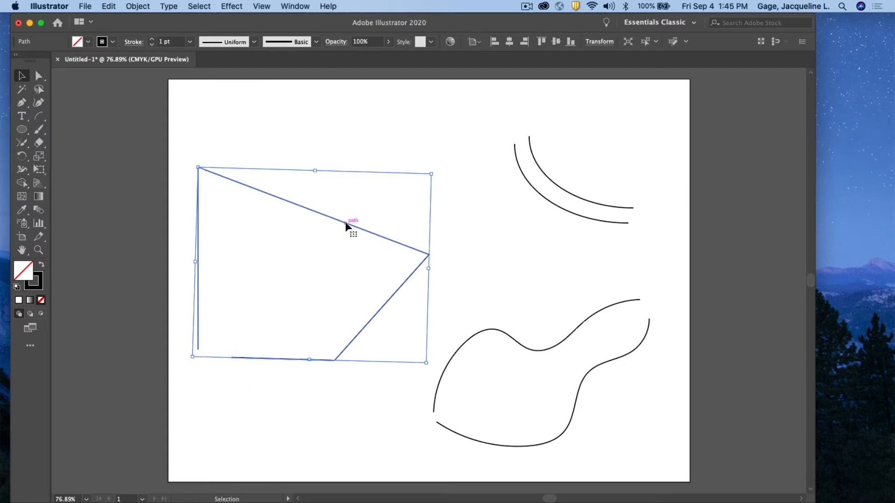
left_click(22, 142)
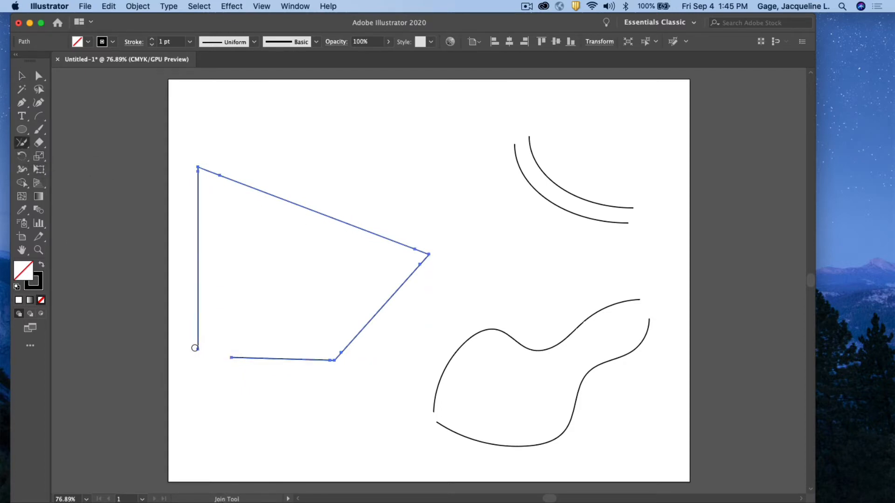
left_click_drag(195, 348, 234, 358)
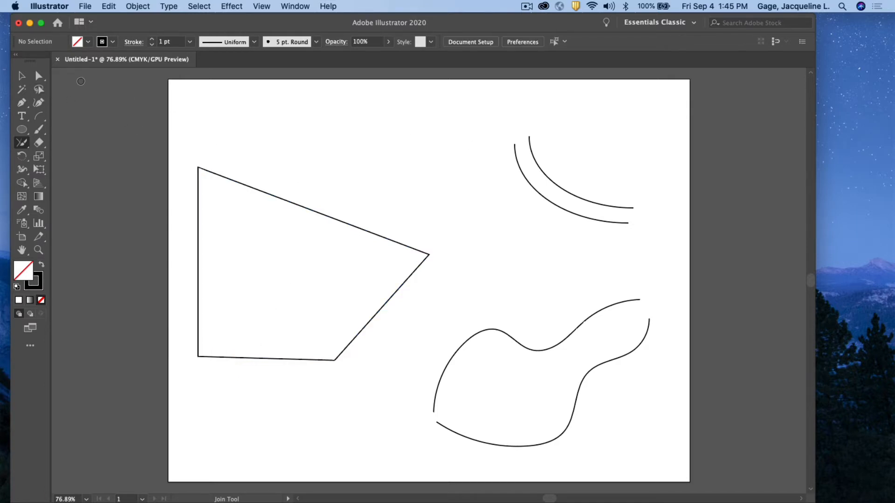
Move the two parallel arcs together slightly down and to the left on the artboard.
left_click(22, 77)
left_click_drag(481, 122, 635, 228)
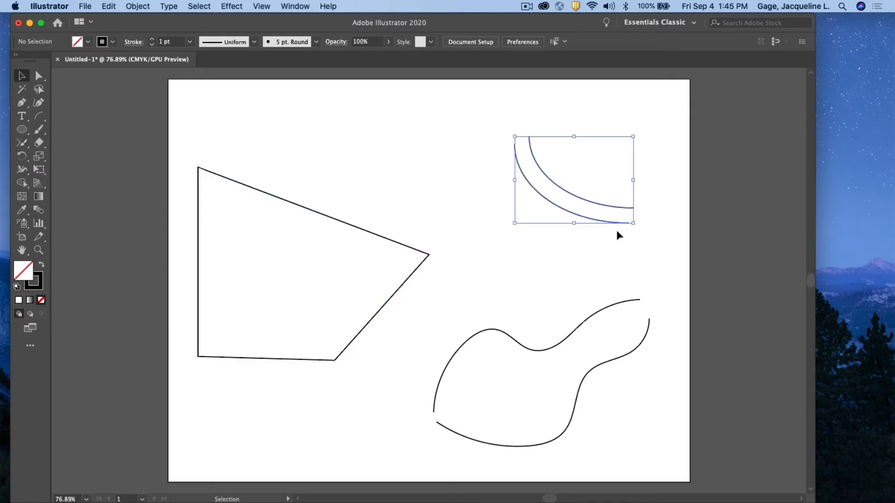
left_click(558, 261)
left_click_drag(469, 124, 635, 234)
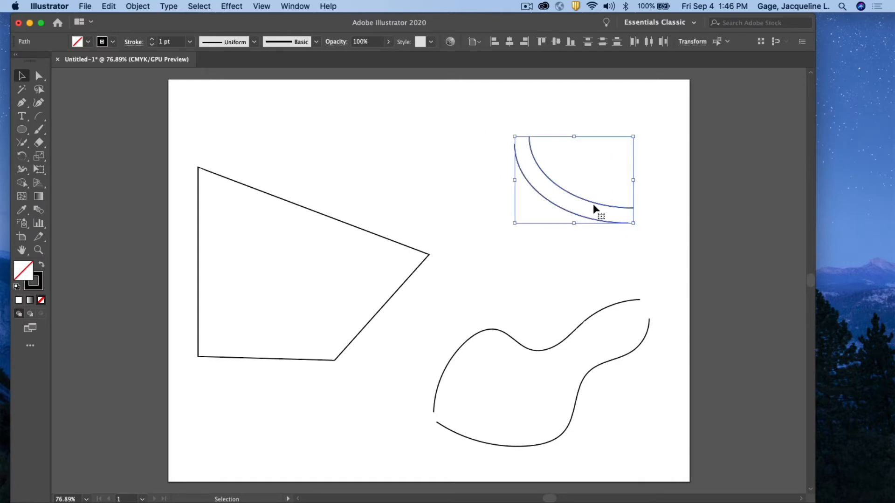
left_click_drag(593, 206, 557, 224)
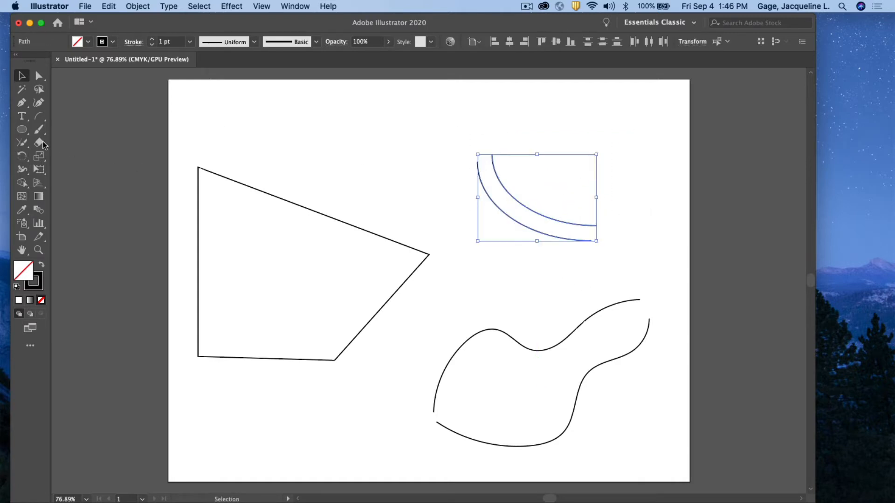
Try to join the upper ends of the two parallel arcs with the Join tool.
left_click(22, 143)
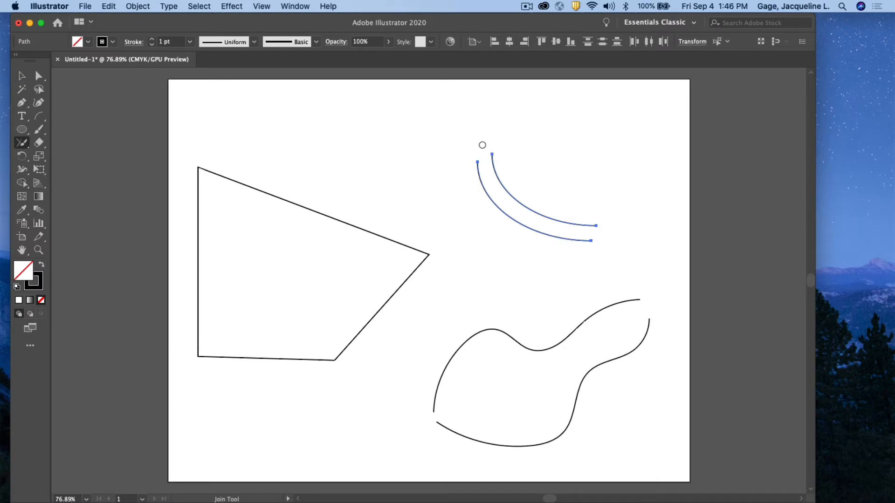
left_click_drag(20, 147, 69, 200)
left_click_drag(477, 162, 493, 155)
Move the inner arc up and slightly left, away from the outer arc.
left_click(22, 76)
left_click(527, 190)
left_click_drag(535, 213, 535, 199)
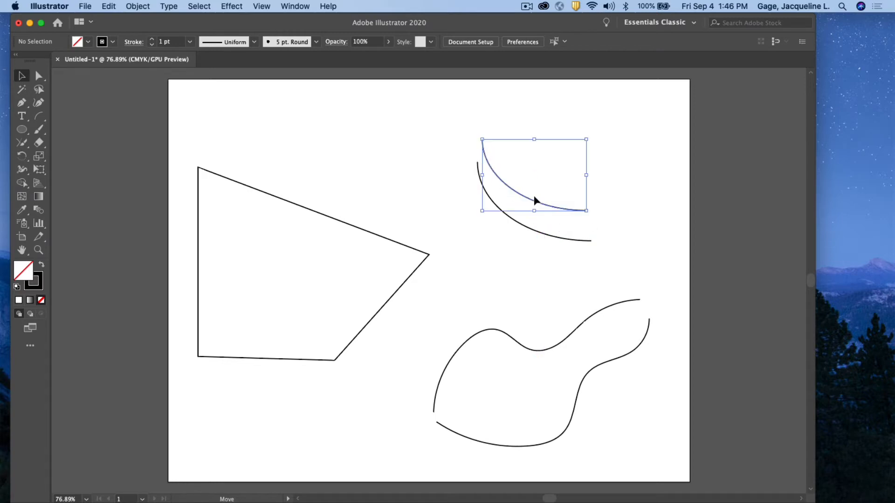
Join the two arcs at their upper-left ends so they meet in a point.
left_click(526, 186)
left_click_drag(455, 145, 548, 206)
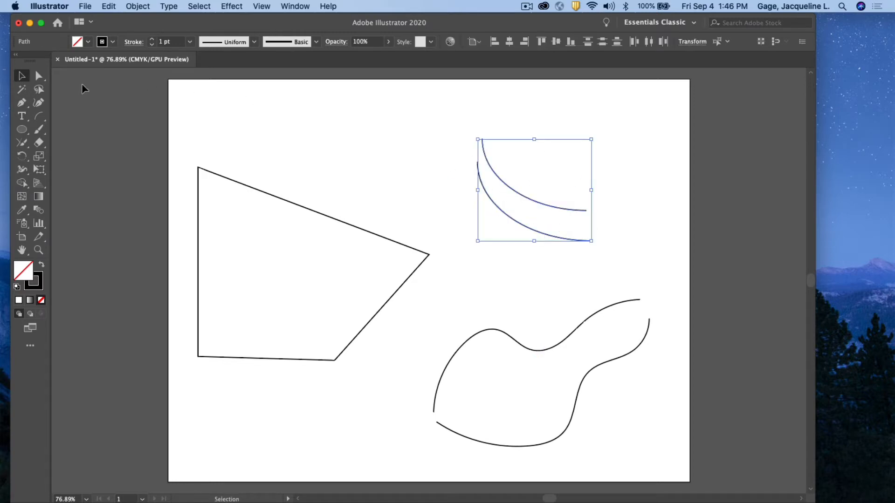
left_click(22, 144)
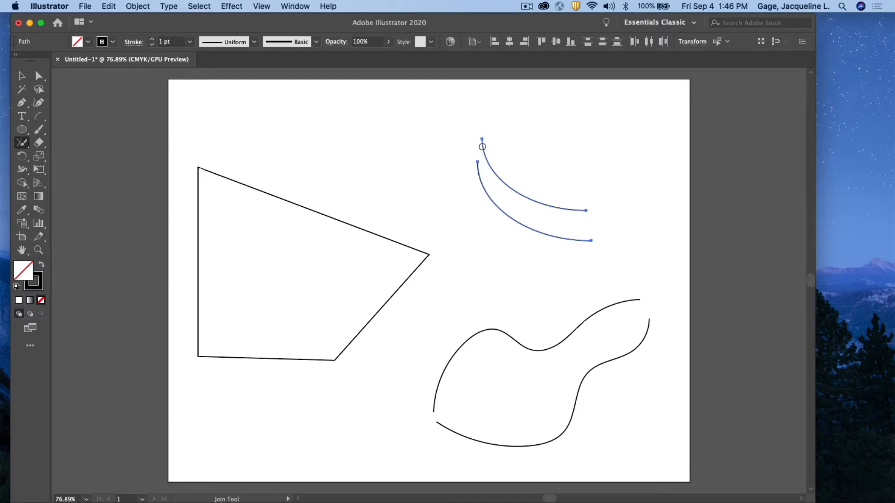
left_click_drag(482, 139, 474, 174)
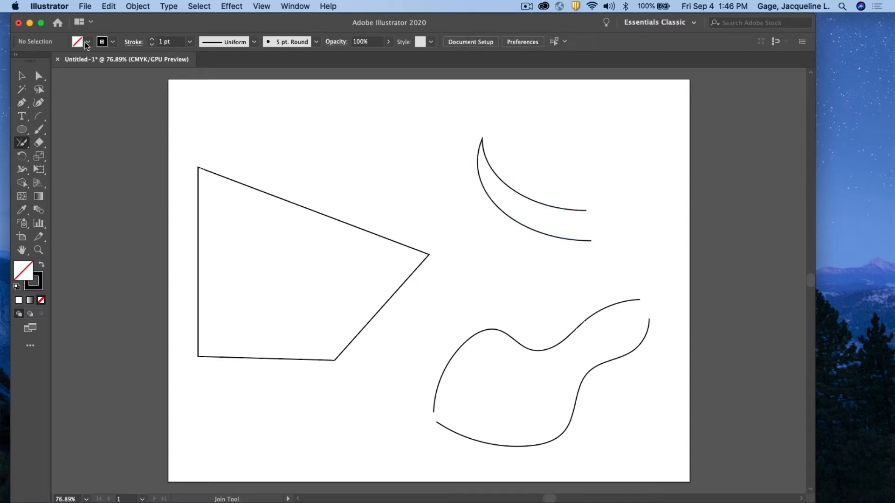
Try to join the open right-hand ends of the crescent path with the Join tool.
left_click(21, 76)
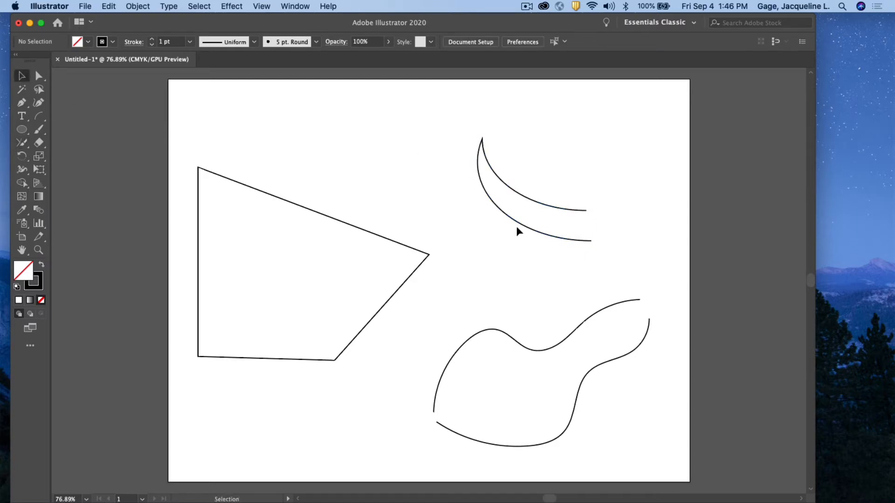
left_click(560, 238)
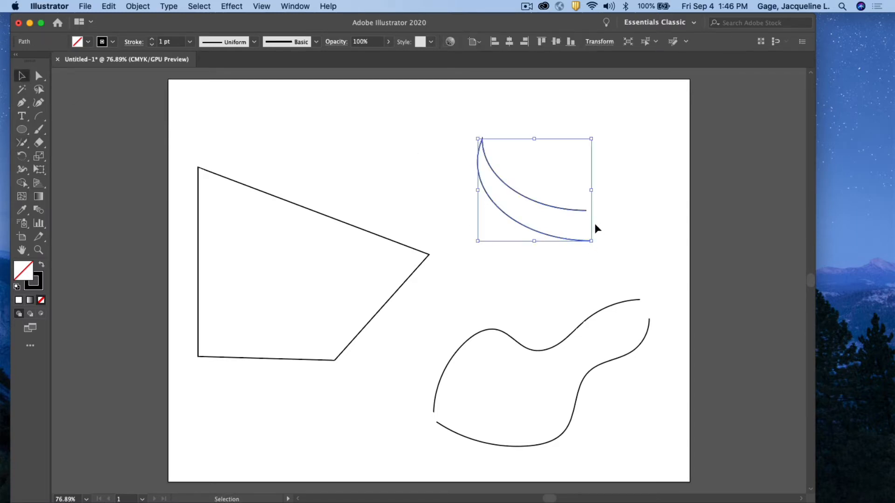
left_click(22, 143)
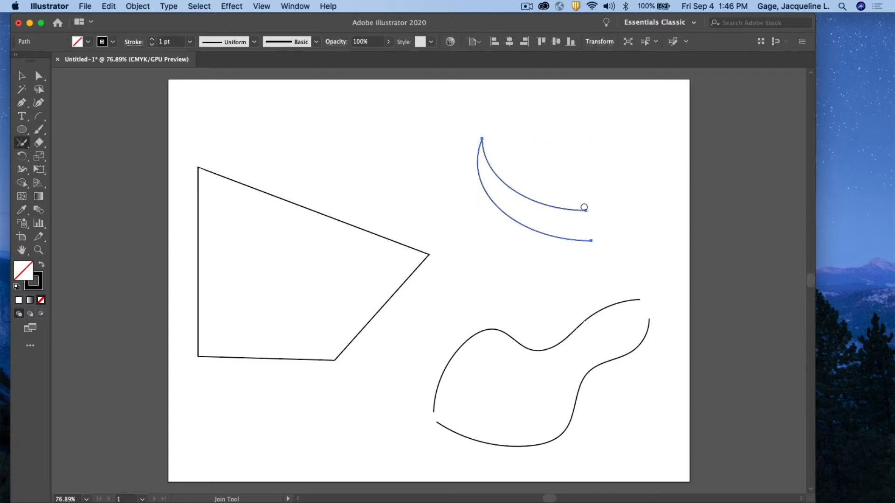
left_click_drag(587, 212, 593, 241)
left_click_drag(581, 206, 600, 255)
Move the open crescent path up and left toward the polygon, leaving it deselected.
left_click(21, 76)
left_click(624, 227)
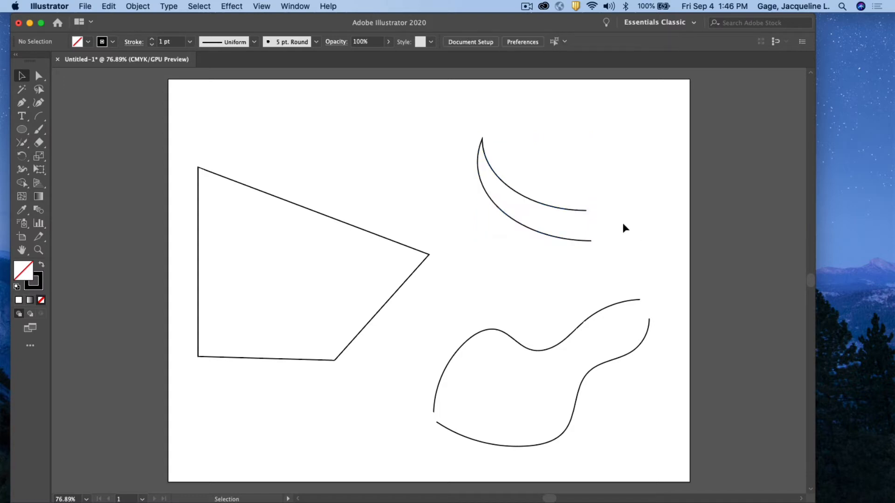
left_click_drag(579, 209, 517, 190)
left_click(629, 203)
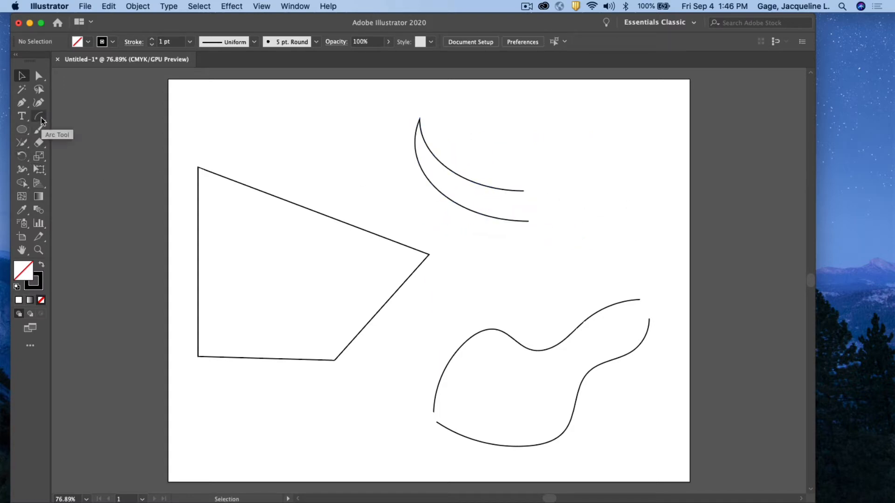
Draw a short straight line across the crescent's open right-hand ends and nudge it slightly right, leaving it deselected.
left_click_drag(41, 117, 74, 117)
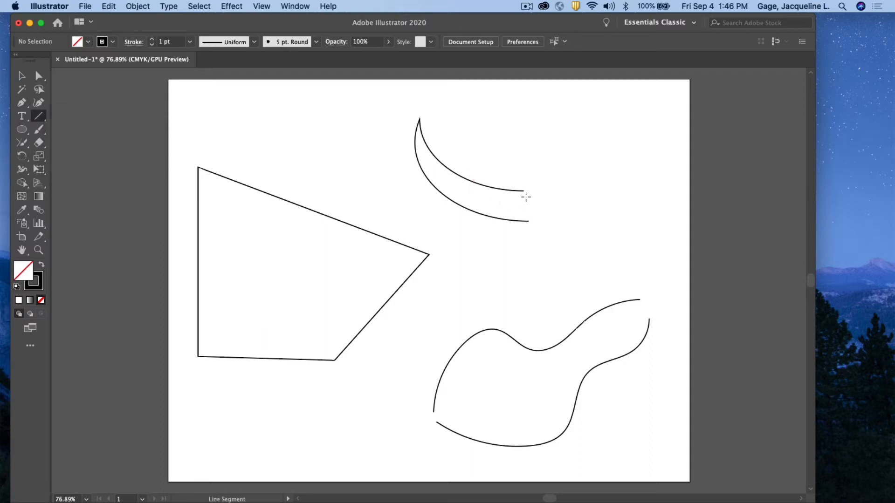
left_click_drag(524, 195, 531, 217)
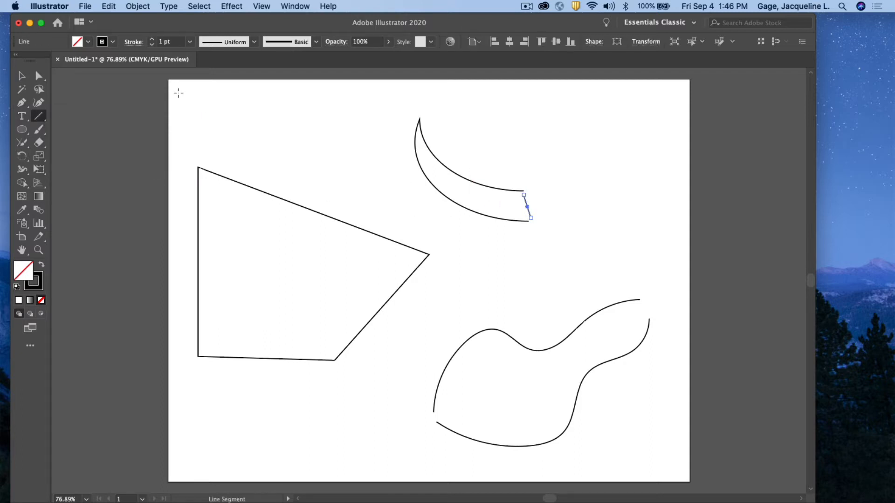
left_click(21, 75)
left_click(553, 203)
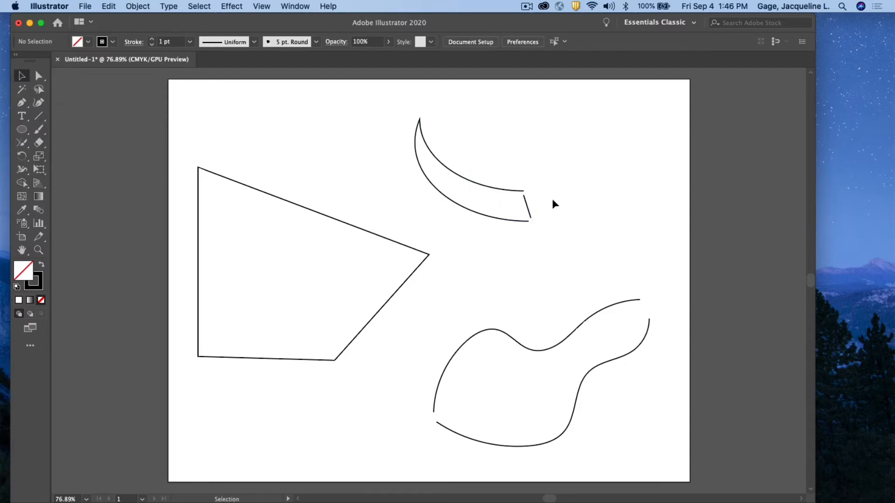
left_click_drag(528, 209, 532, 210)
left_click(541, 204)
Join the crescent's upper right-hand end to the top of the short line with the Join tool.
left_click(510, 191)
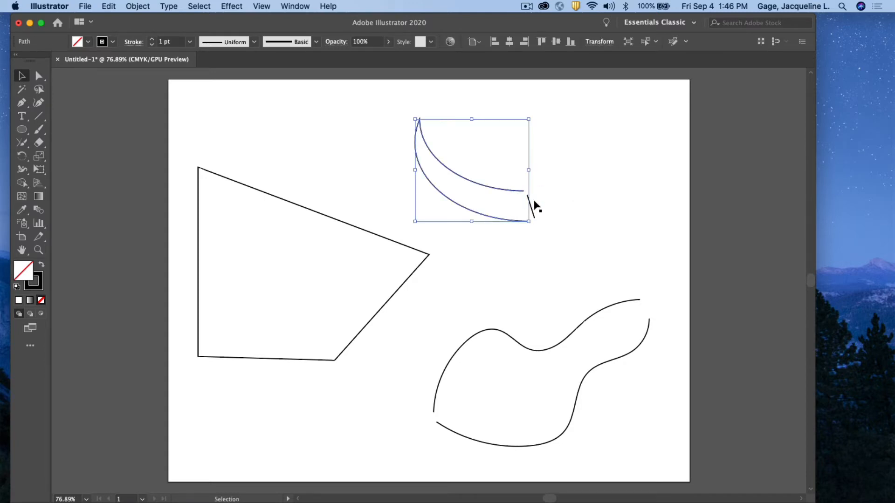
left_click(533, 215, "shift")
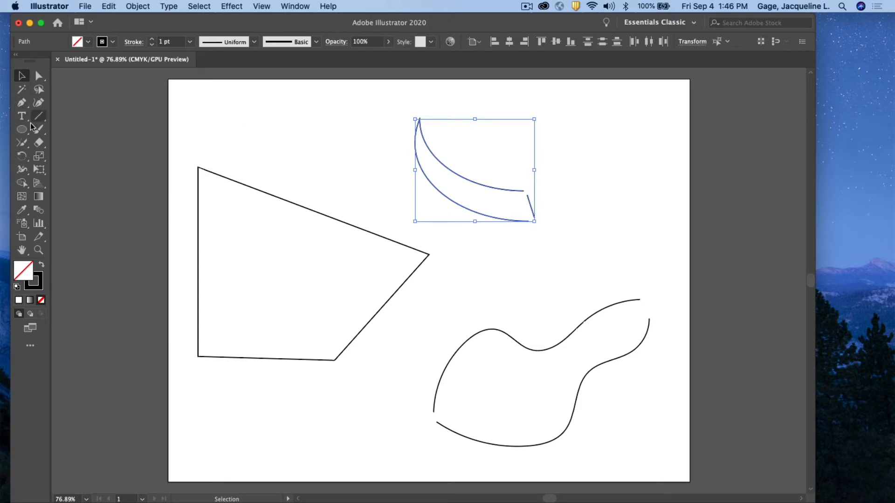
left_click(22, 142)
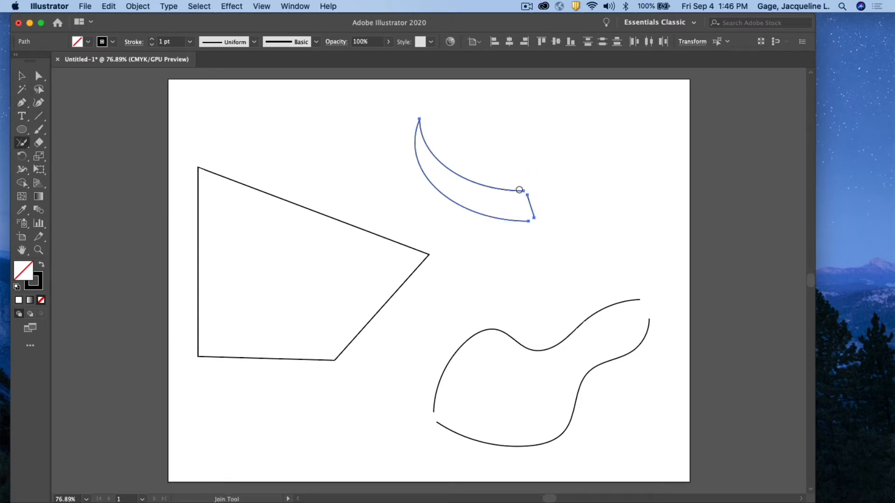
left_click_drag(523, 192, 555, 215)
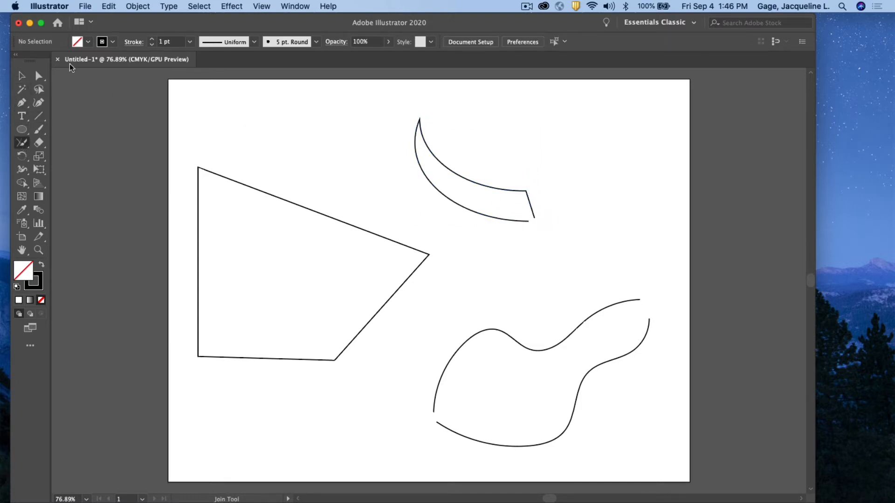
Join the crescent's lower end to the bottom of the short line and move the closed shape up and left.
left_click(22, 75)
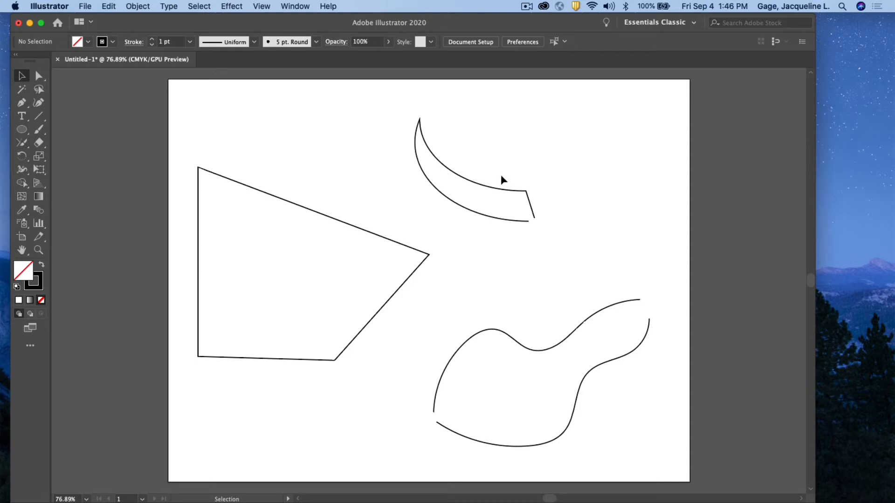
left_click(508, 223)
left_click(22, 143)
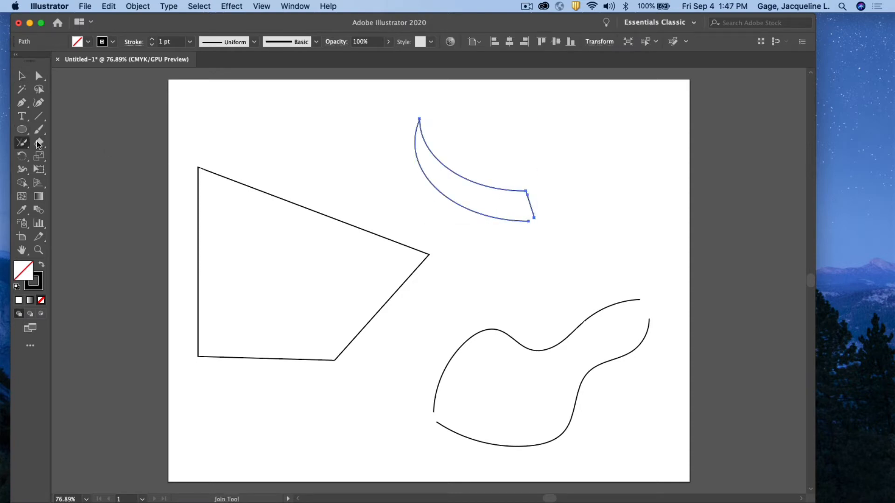
left_click_drag(535, 220, 535, 210)
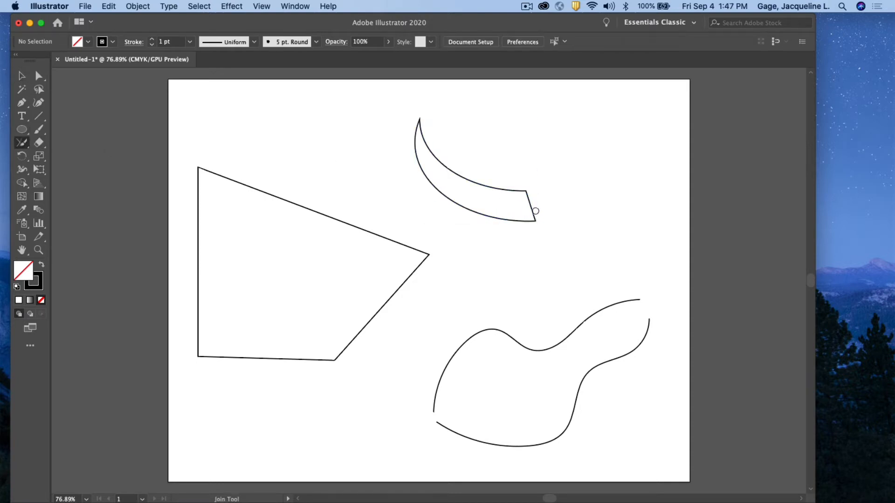
left_click(21, 75)
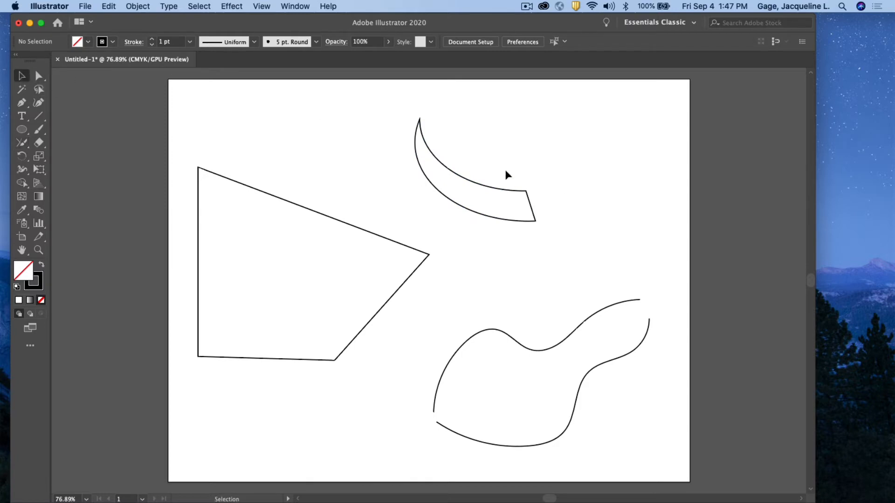
left_click_drag(493, 188, 425, 173)
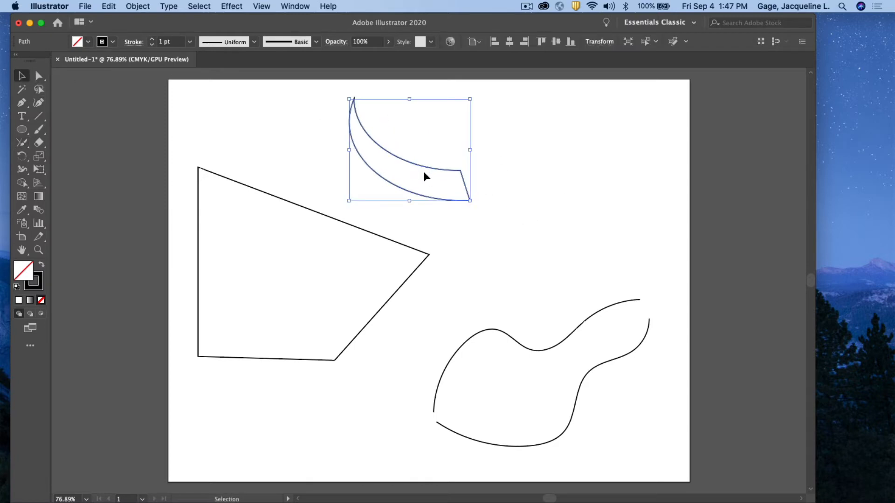
Select both wavy curves and join their left-hand ends into a corner with the Join tool.
left_click(513, 344)
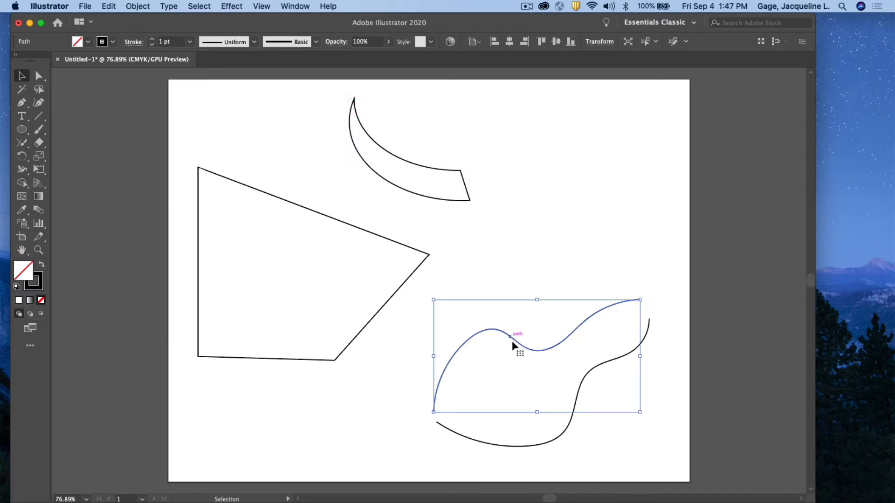
left_click(550, 441, "shift")
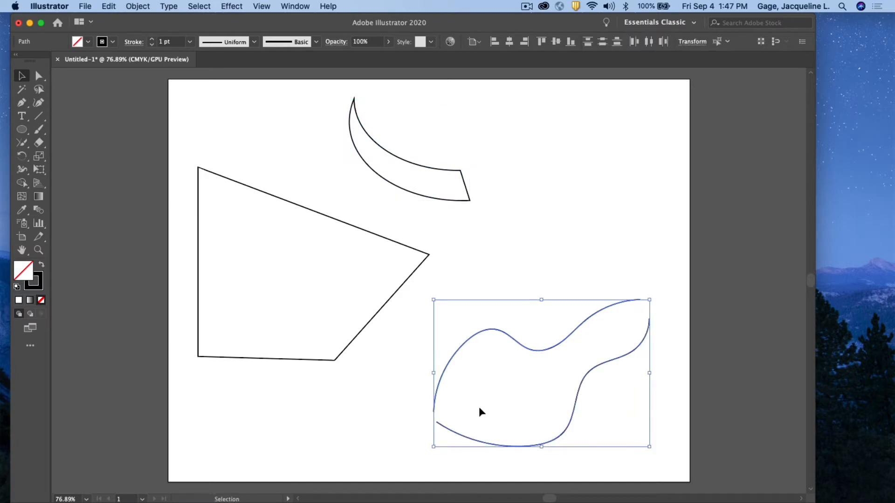
left_click(23, 143)
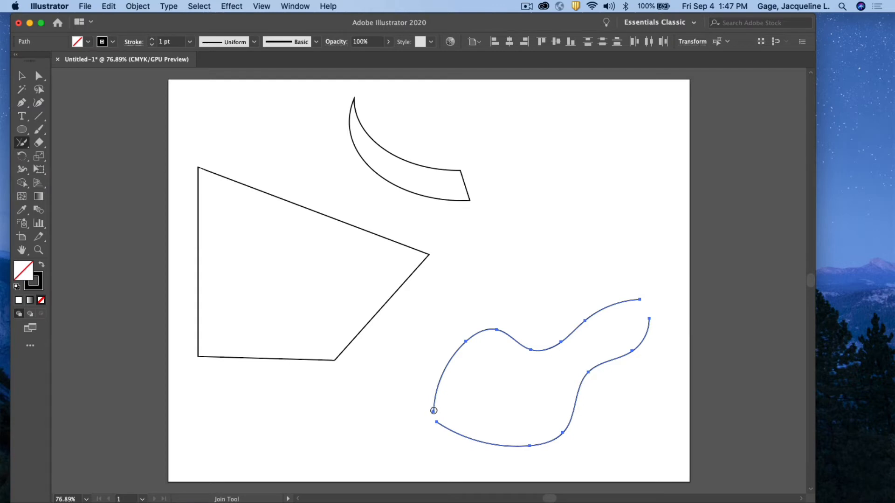
left_click_drag(434, 414, 431, 433)
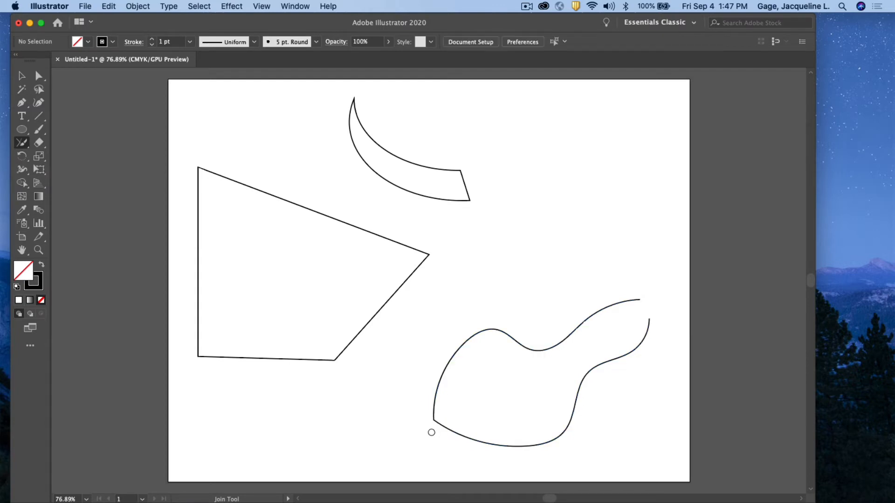
Move the joined wavy path about 50 pt left and 11 pt down, and join its open right-hand ends.
left_click(39, 76)
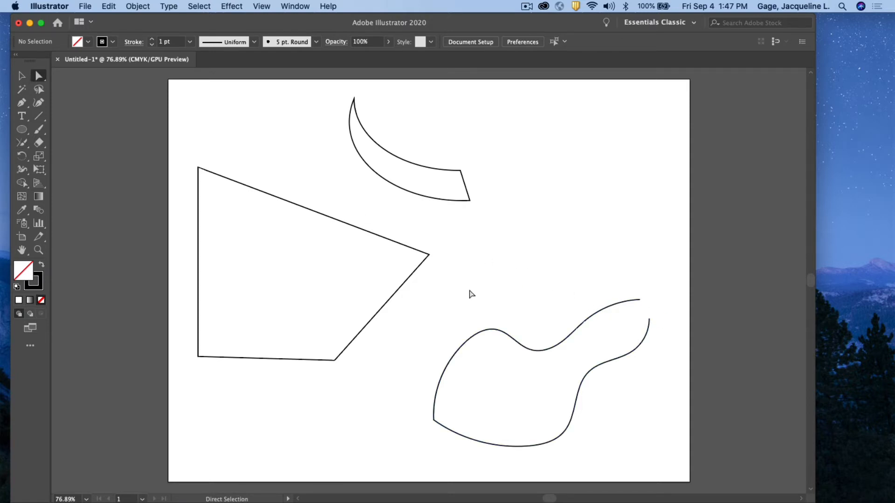
left_click(21, 75)
left_click(594, 369)
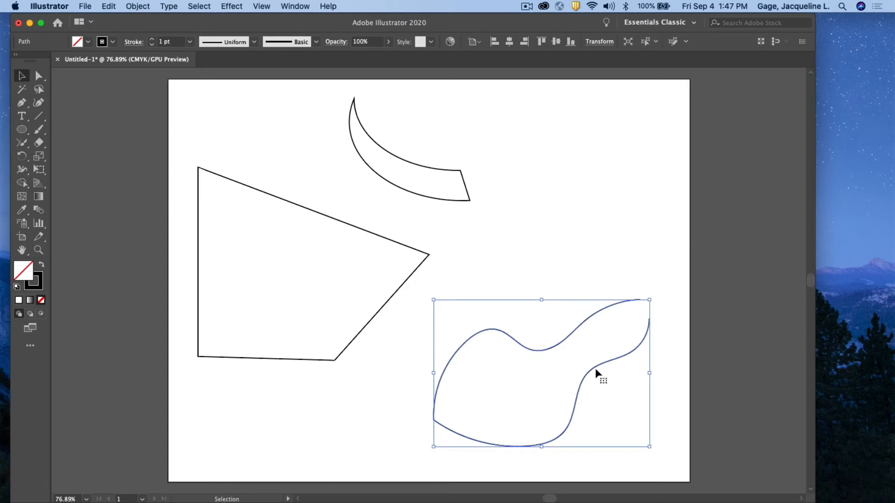
left_click_drag(595, 371, 562, 379)
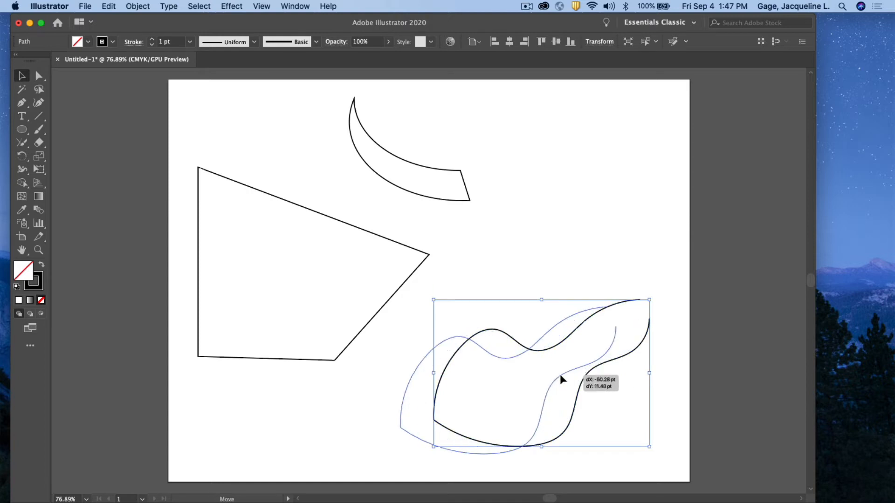
left_click(21, 143)
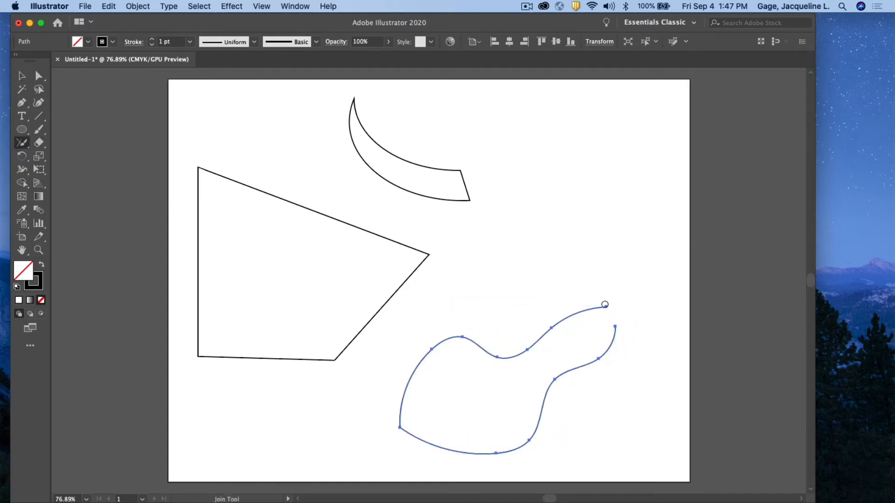
left_click_drag(605, 305, 614, 326)
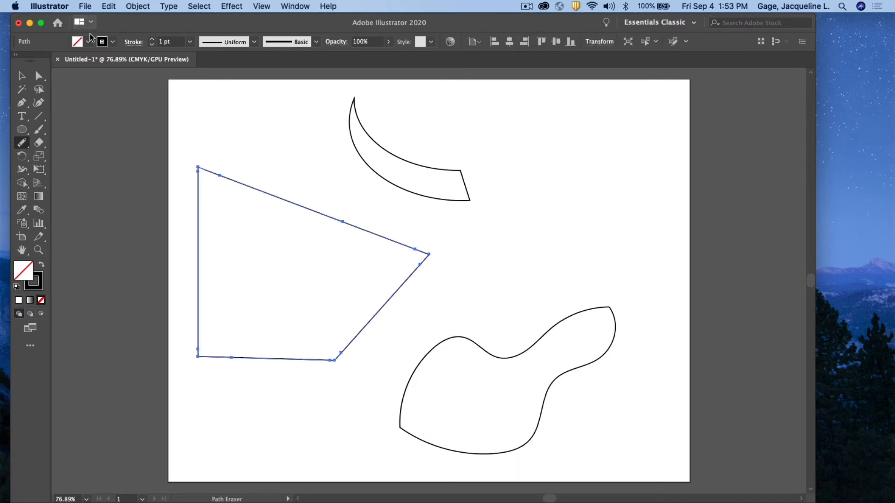
Delete all three closed shapes from the artboard.
left_click(22, 76)
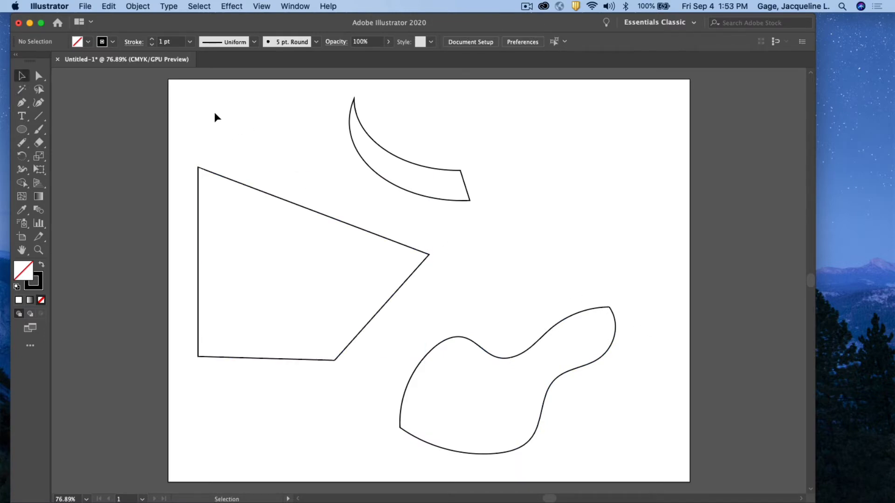
left_click_drag(216, 115, 631, 409)
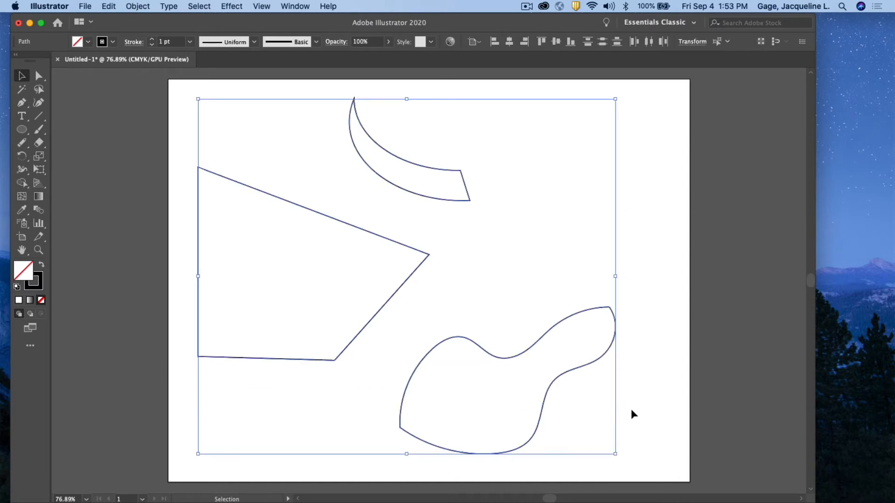
key("Delete")
Draw two long diagonal line segments that cross near their upper ends, and leave them deselected.
left_click(40, 115)
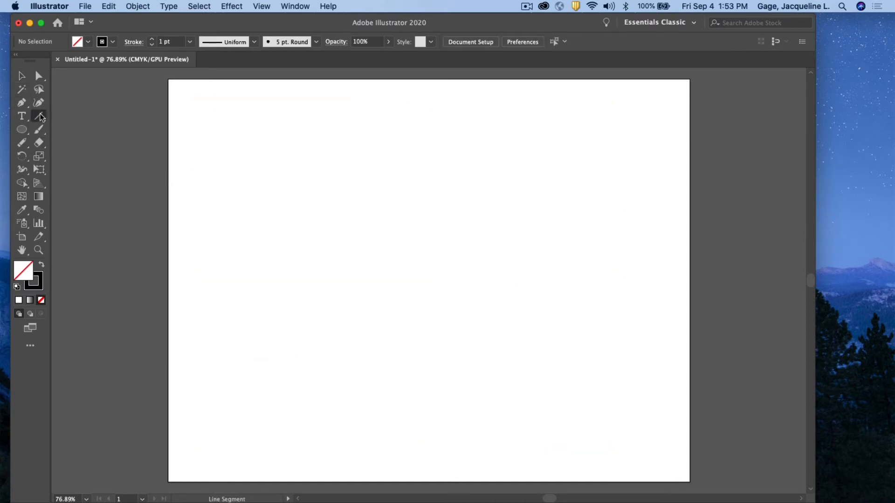
mouse_move(294, 312)
left_mouse_down()
mouse_move(334, 224)
mouse_move(396, 158)
left_mouse_up()
left_click_drag(340, 153, 524, 297)
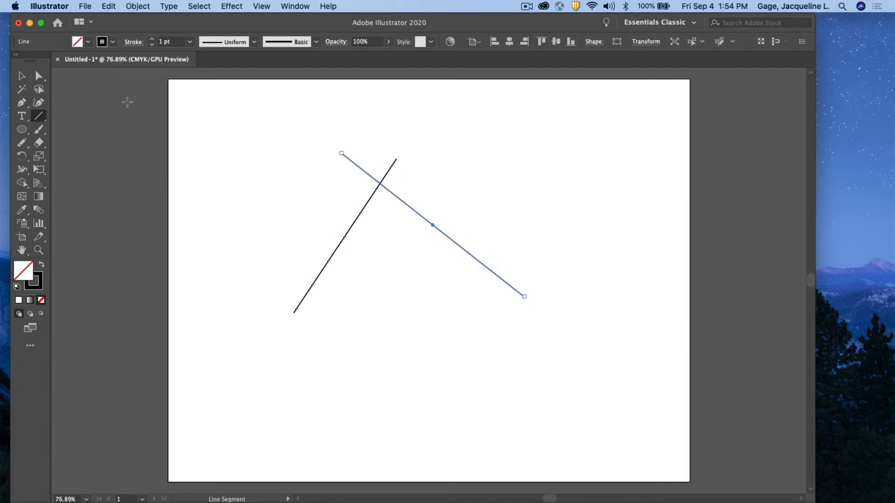
left_click(22, 76)
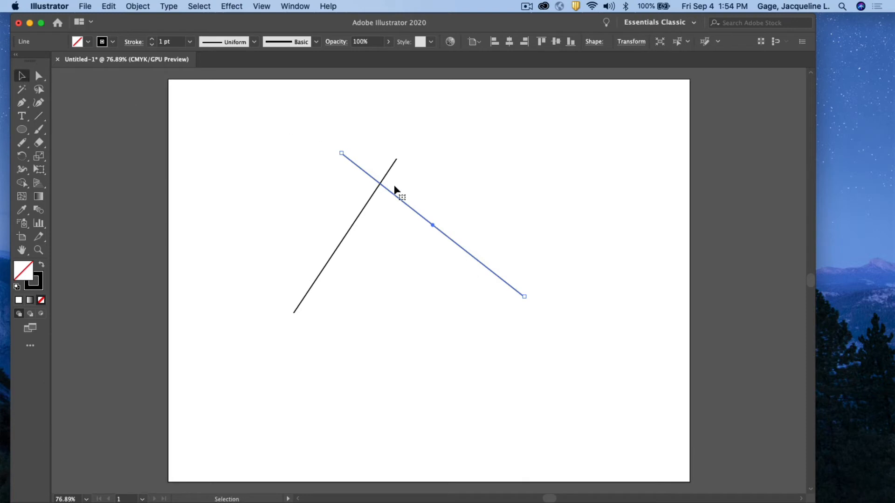
left_click(286, 210)
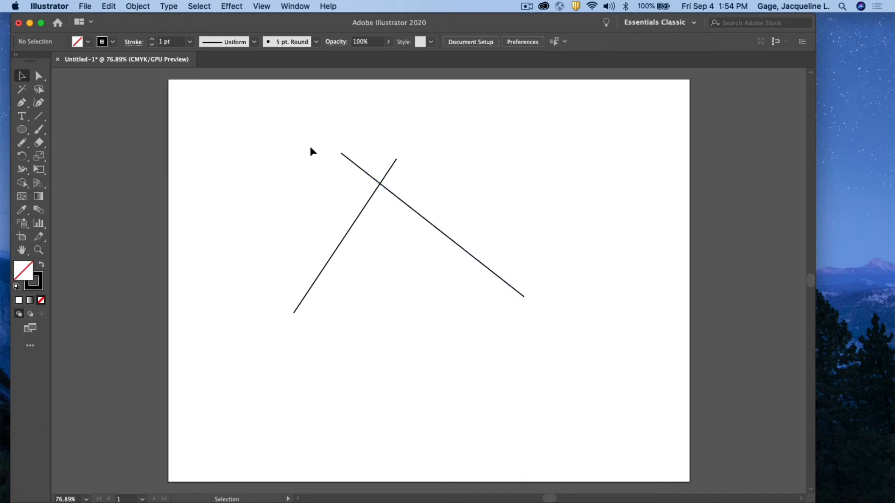
Select both crossing lines and use the Join tool to trim their overlapping upper ends into a single corner.
left_click_drag(309, 142, 469, 225)
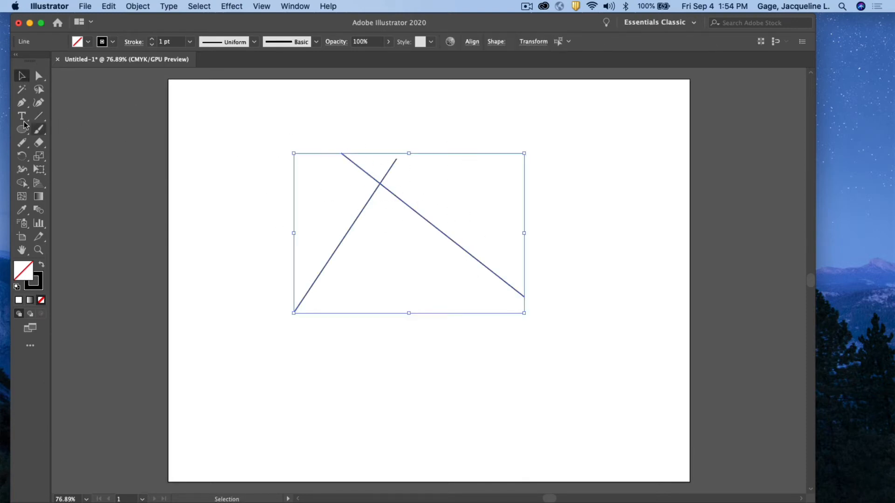
left_click(21, 144)
mouse_move(21, 148)
left_mouse_down()
mouse_move(55, 157)
mouse_move(67, 196)
left_mouse_up()
left_click_drag(377, 181, 394, 163)
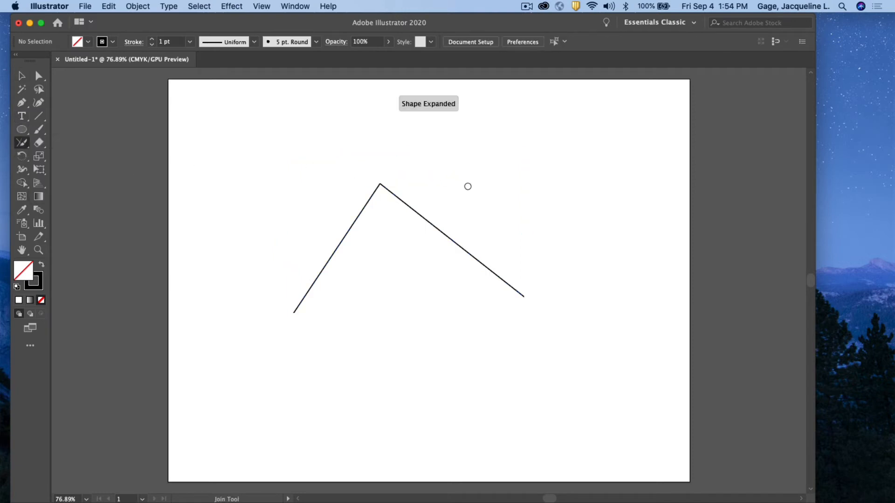
Draw a slightly rising line segment across both lower ends of the angled path, extending past it on each side.
left_click(39, 116)
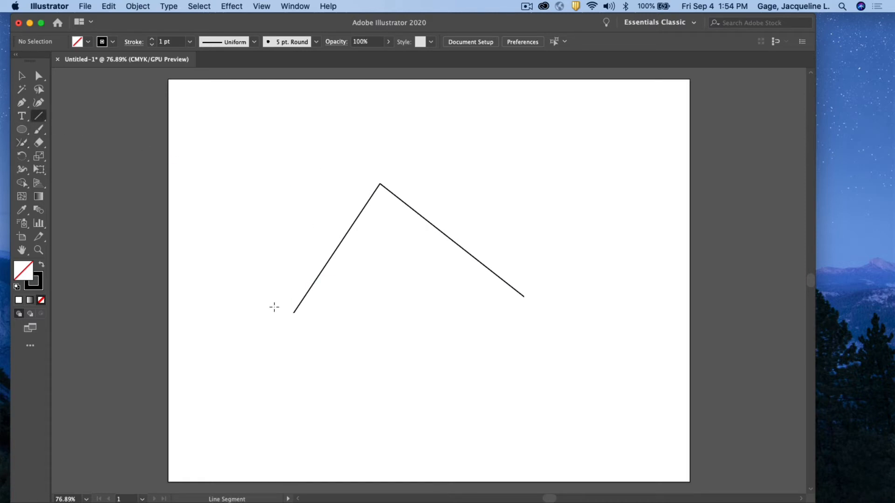
left_click_drag(274, 307, 558, 280)
left_click(22, 75)
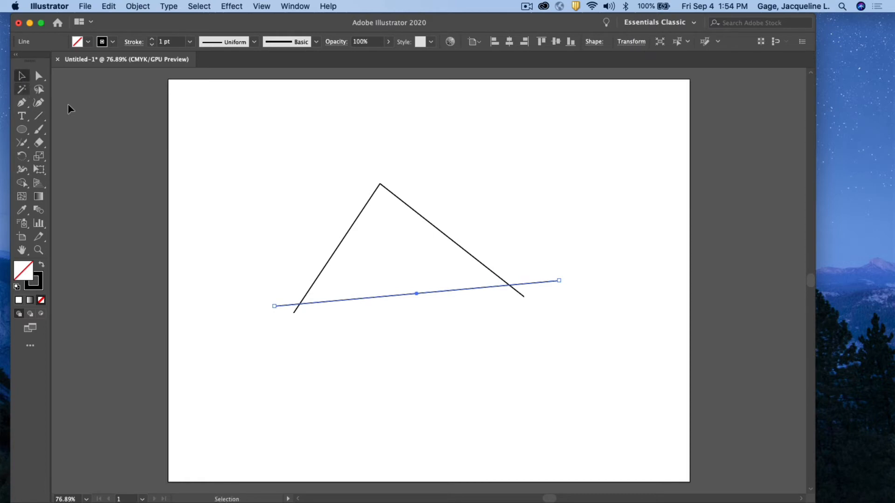
Select the angled path and the crossing line, and join their overlapping left-hand ends into a clean corner.
left_click_drag(299, 200, 370, 242)
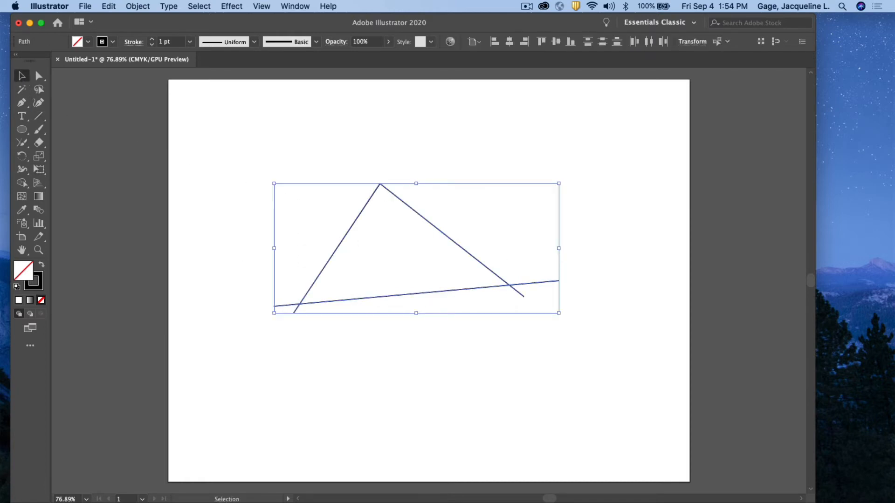
left_click(22, 142)
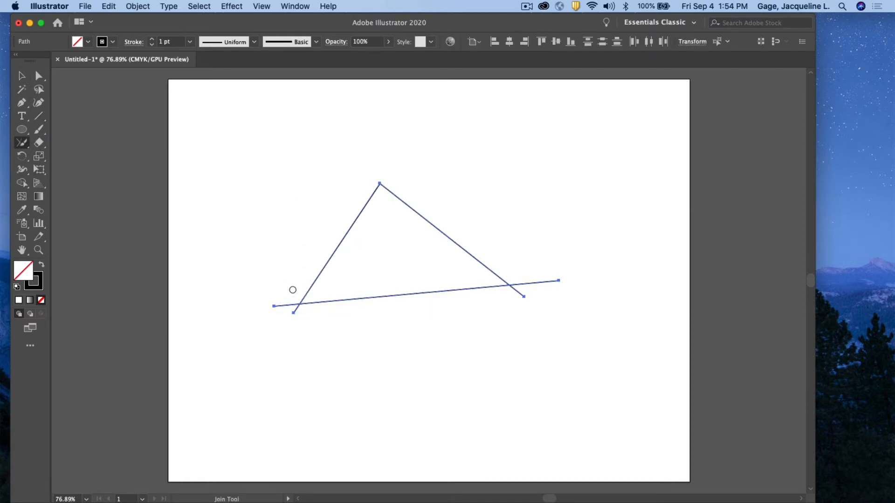
left_click_drag(293, 290, 332, 360)
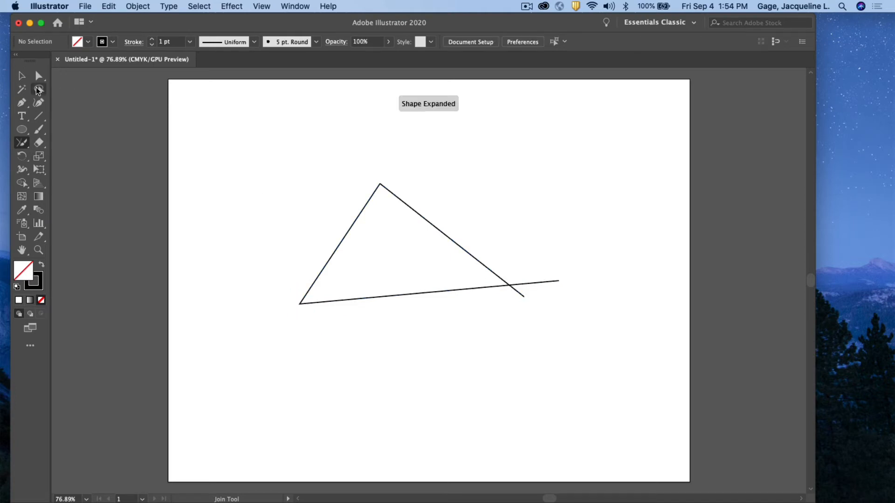
left_click(23, 78)
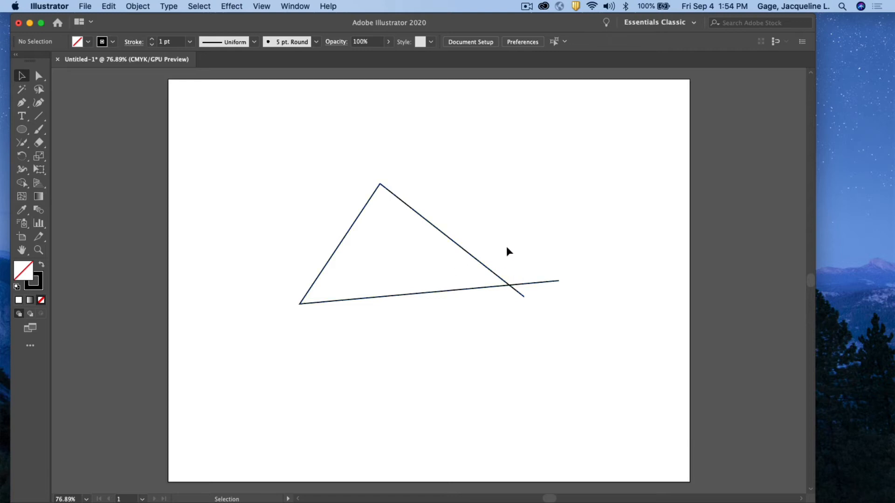
Select the open triangle path and join its crossing right-hand ends with the Join tool to close the triangle.
left_click_drag(330, 169, 559, 347)
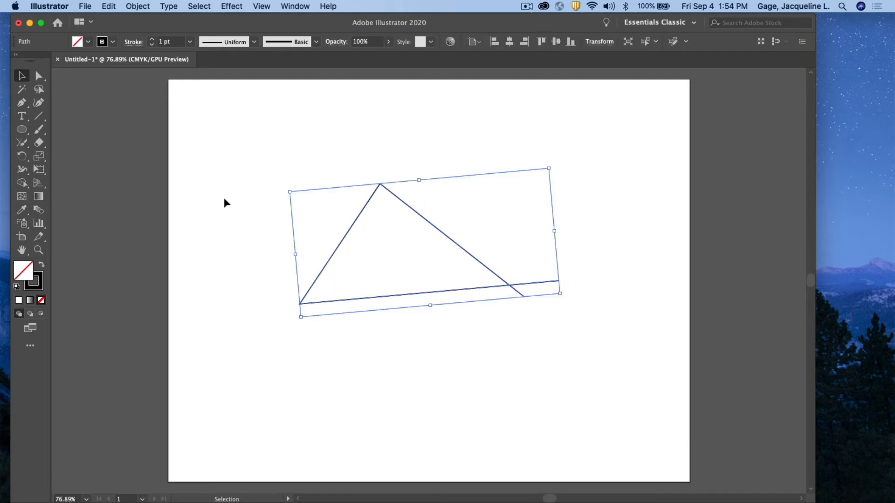
left_click(23, 144)
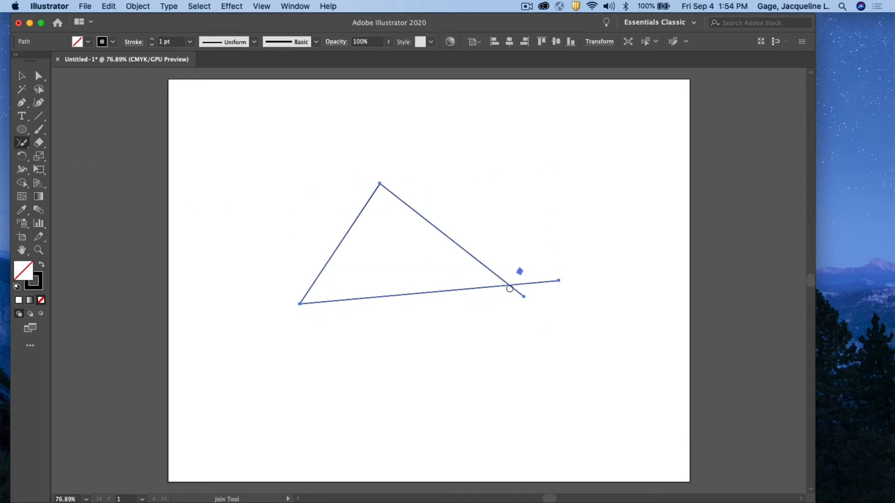
left_click_drag(519, 272, 495, 341)
left_click(22, 75)
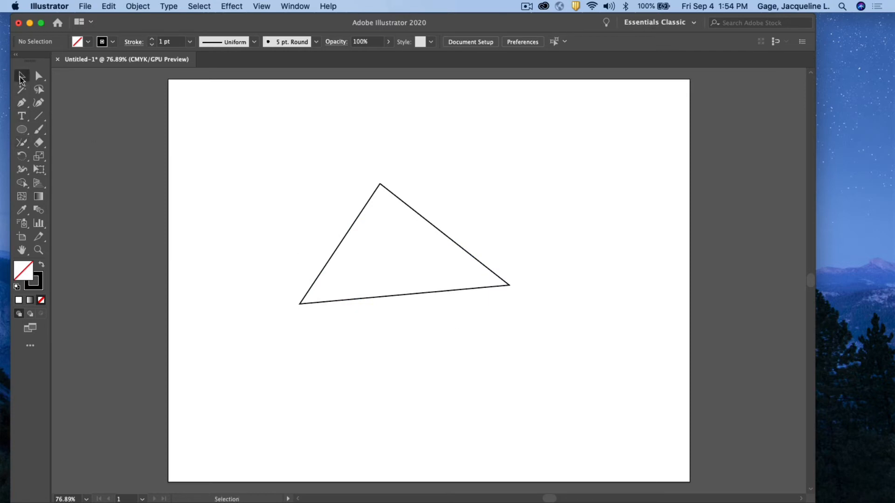
Move the closed triangle to the left and slightly up on the artboard.
mouse_move(425, 220)
left_mouse_down()
mouse_move(363, 191)
mouse_move(317, 202)
left_mouse_up()
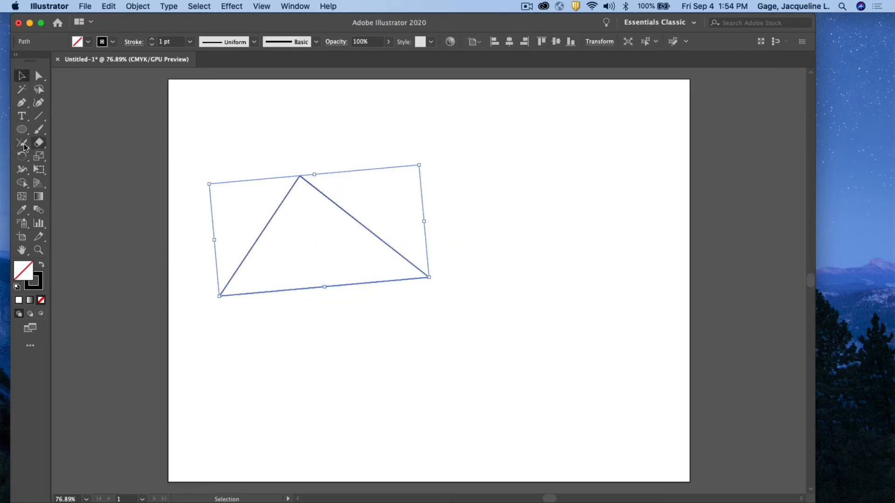
left_click(21, 144)
mouse_move(21, 144)
left_mouse_down()
mouse_move(70, 170)
mouse_move(80, 196)
left_mouse_up()
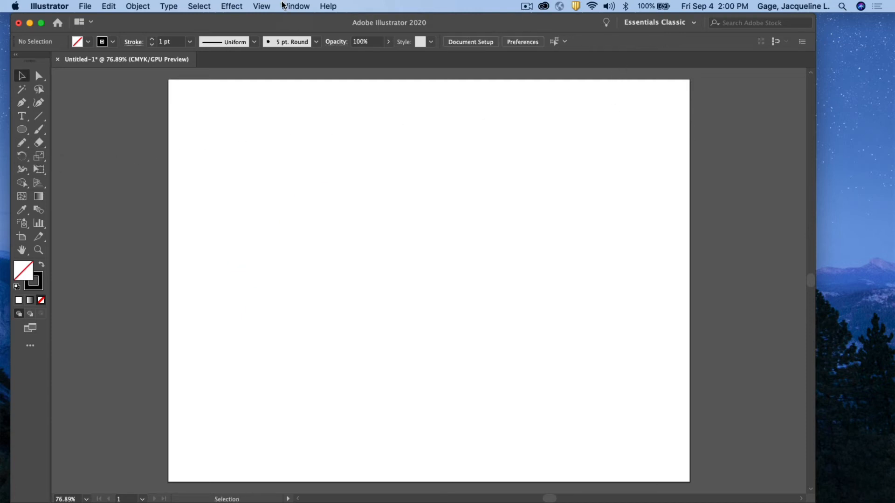
Draw an open, fish-shaped looping path with the Pencil tool, leaving its two upper-left ends unconnected.
left_click(20, 144)
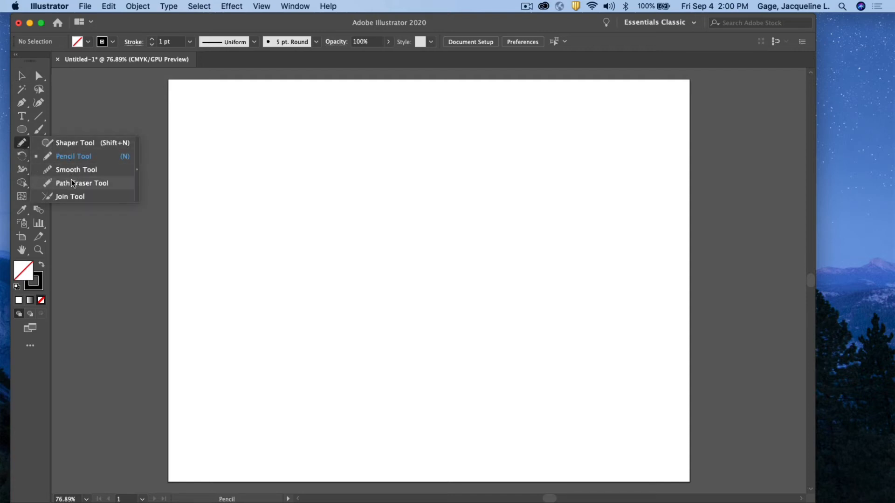
left_click(73, 183)
left_click(22, 145)
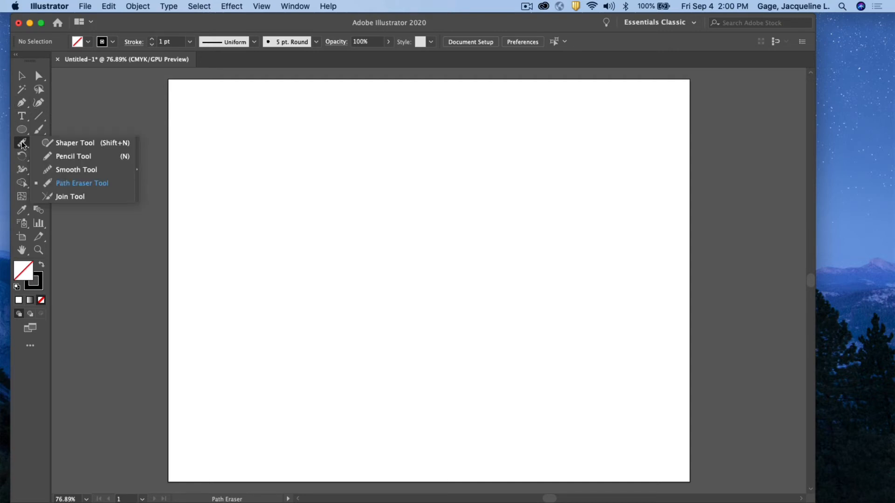
left_click(74, 156)
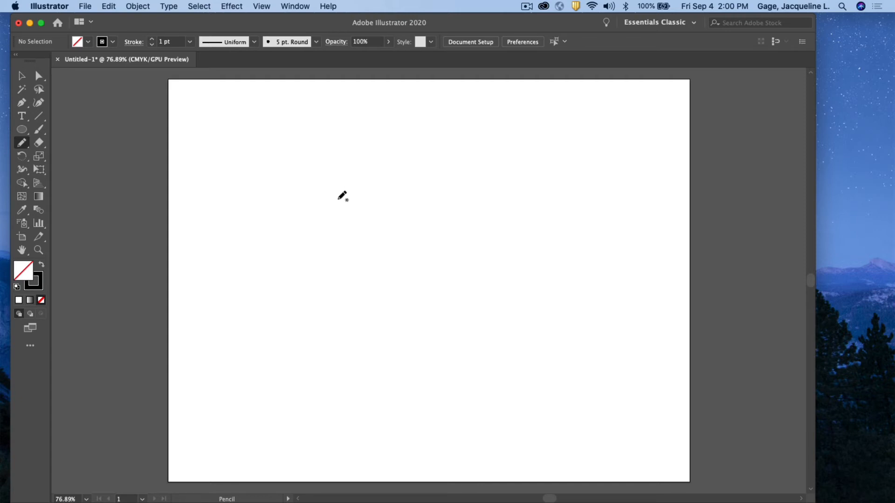
mouse_move(334, 195)
left_mouse_down()
mouse_move(298, 210)
mouse_move(272, 245)
mouse_move(288, 288)
mouse_move(348, 289)
mouse_move(488, 163)
mouse_move(467, 316)
mouse_move(408, 230)
mouse_move(318, 175)
left_mouse_up()
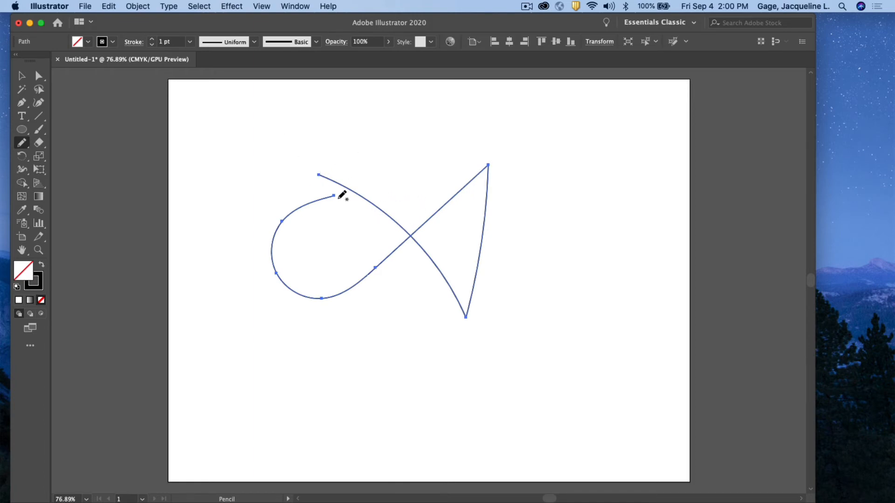
Erase the overshooting upper-left end of the fish path with the Path Eraser tool.
left_click(22, 145)
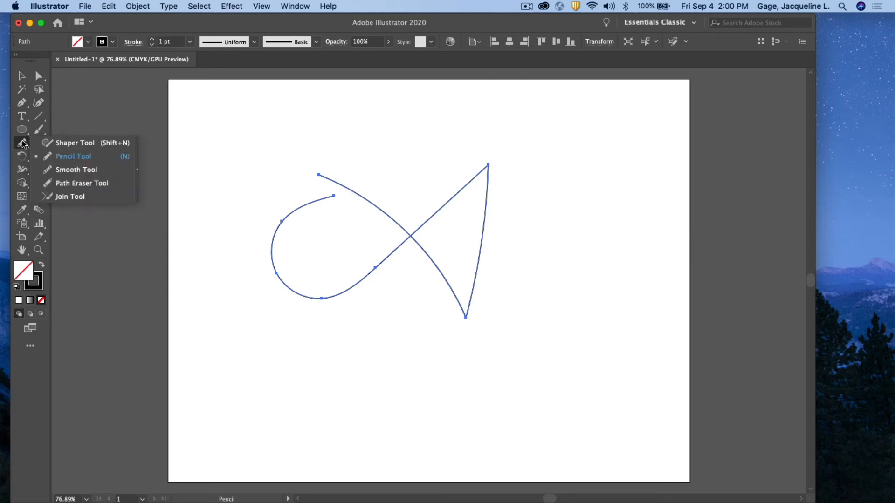
left_click(78, 184)
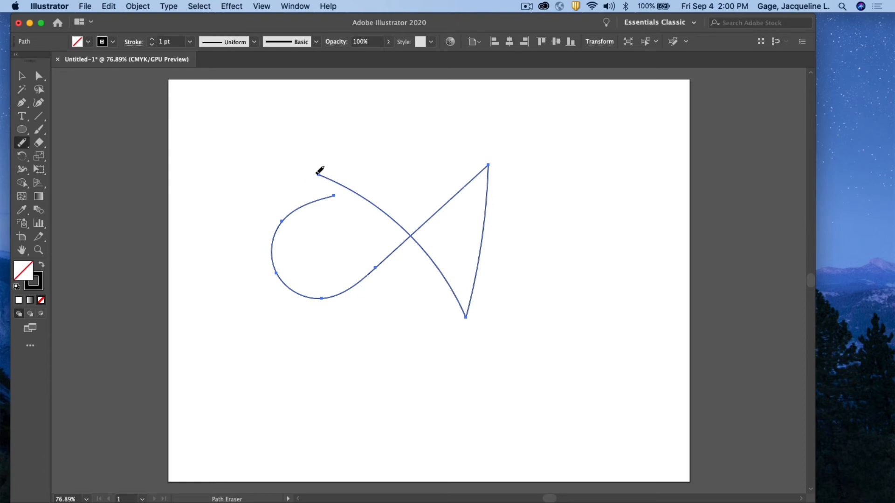
left_click_drag(317, 174, 377, 207)
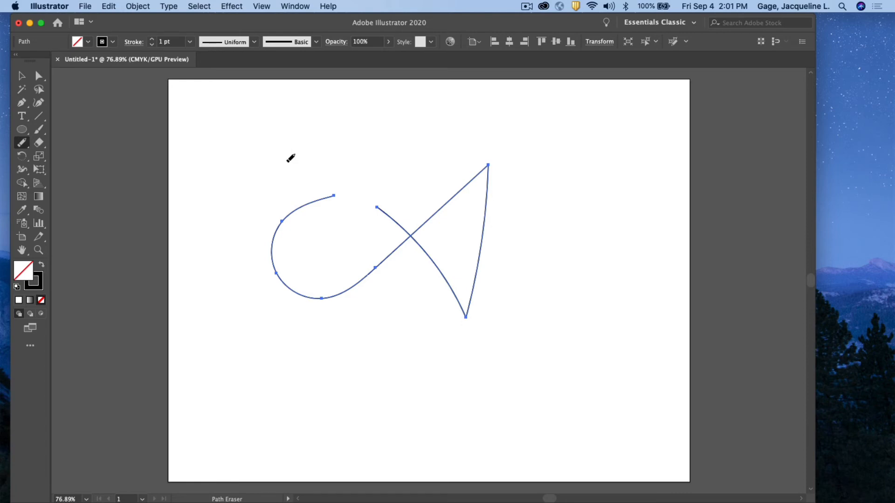
Bridge the gap in the fish outline with the Pencil tool and smooth its upper curve with the Smooth tool.
left_click(21, 146)
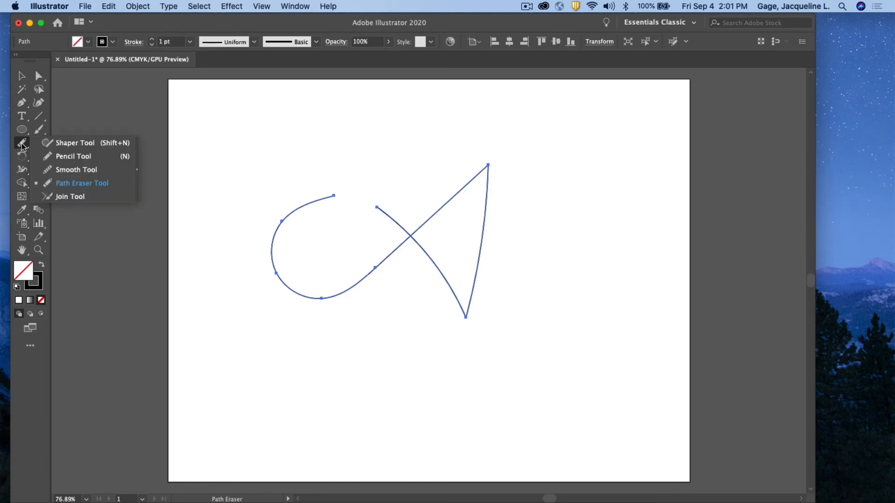
left_click(64, 157)
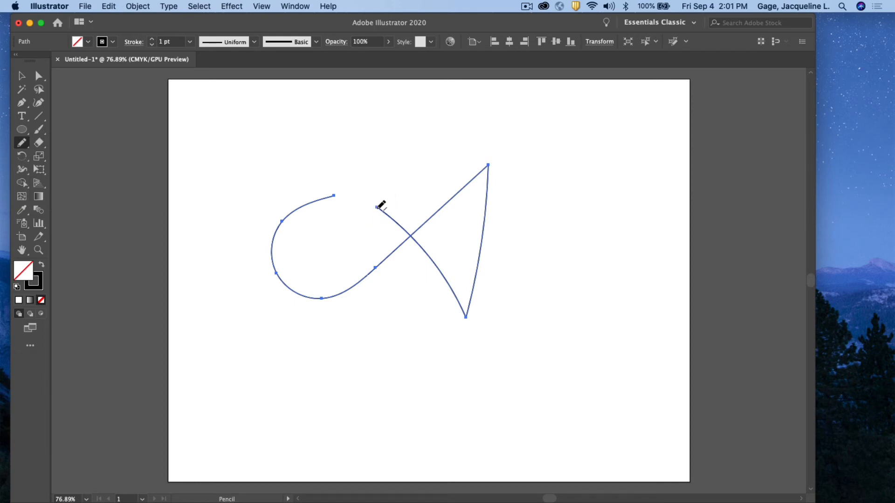
left_click_drag(376, 206, 334, 195)
left_click_drag(22, 146, 56, 170)
mouse_move(338, 199)
left_mouse_down()
mouse_move(378, 203)
mouse_move(404, 220)
left_mouse_up()
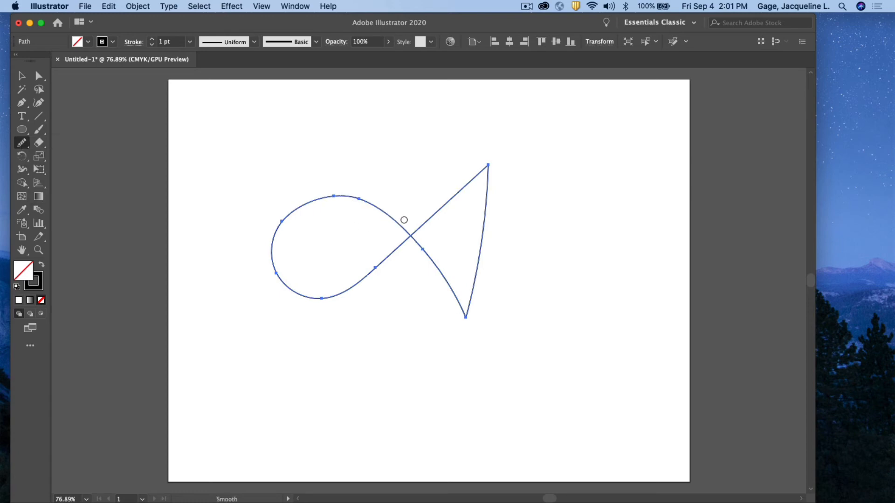
Delete the fish outline and draw an open wavy path across the artboard with the Pencil tool.
key("v")
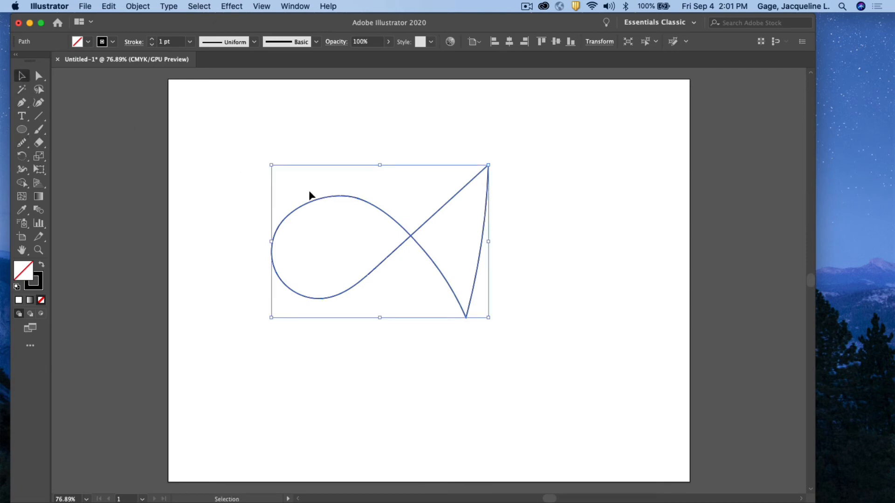
key("Delete")
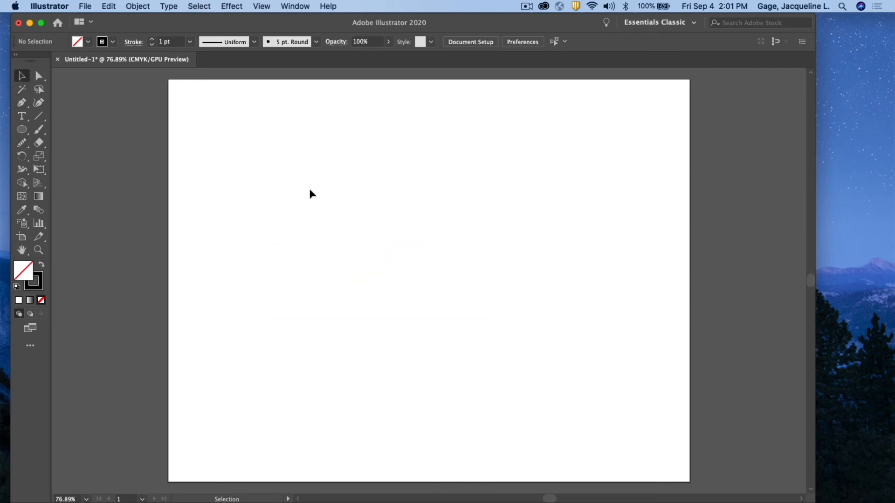
left_click(24, 146)
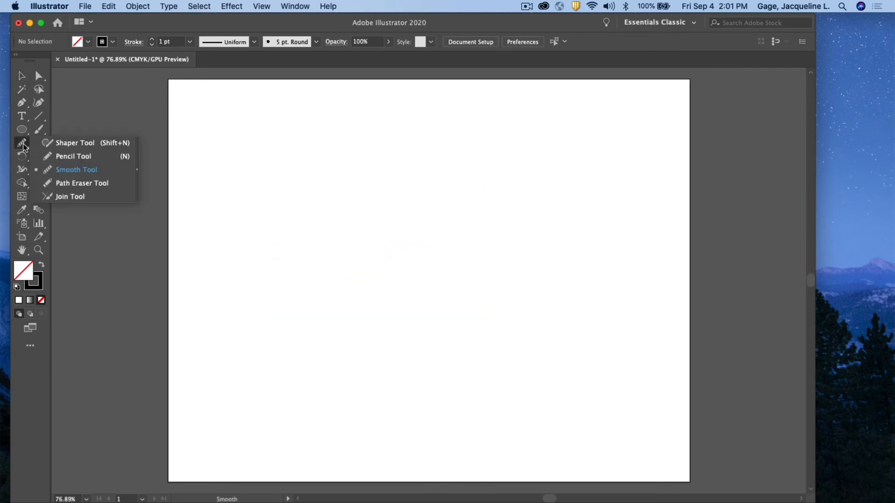
left_click(60, 159)
mouse_move(283, 340)
left_mouse_down()
mouse_move(283, 302)
mouse_move(326, 222)
mouse_move(463, 329)
mouse_move(501, 224)
mouse_move(571, 183)
left_mouse_up()
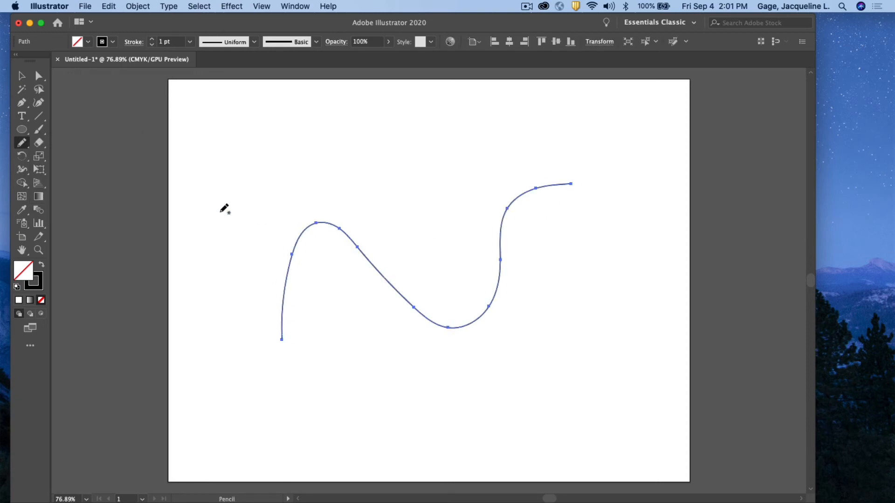
Erase the rising right-hand end of the wavy path with the Path Eraser tool, and delete the remaining path.
left_click(22, 143)
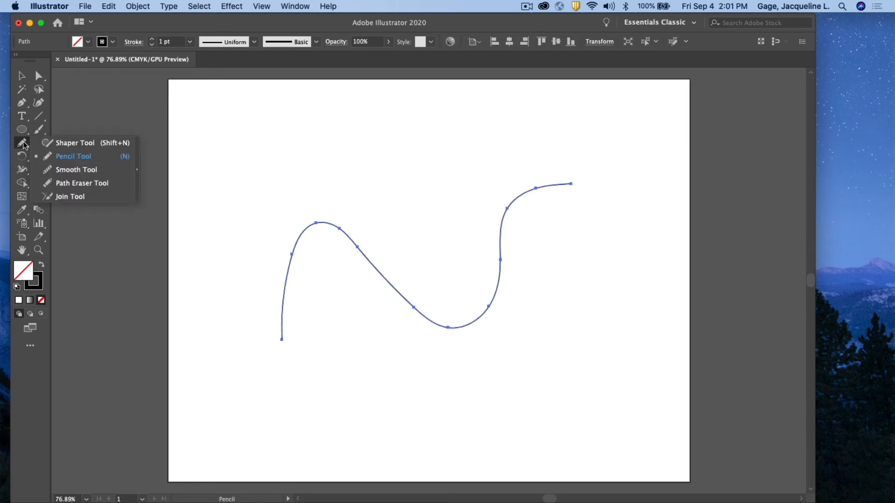
left_click(64, 184)
mouse_move(579, 180)
left_mouse_down()
mouse_move(537, 192)
mouse_move(514, 213)
mouse_move(486, 312)
left_mouse_up()
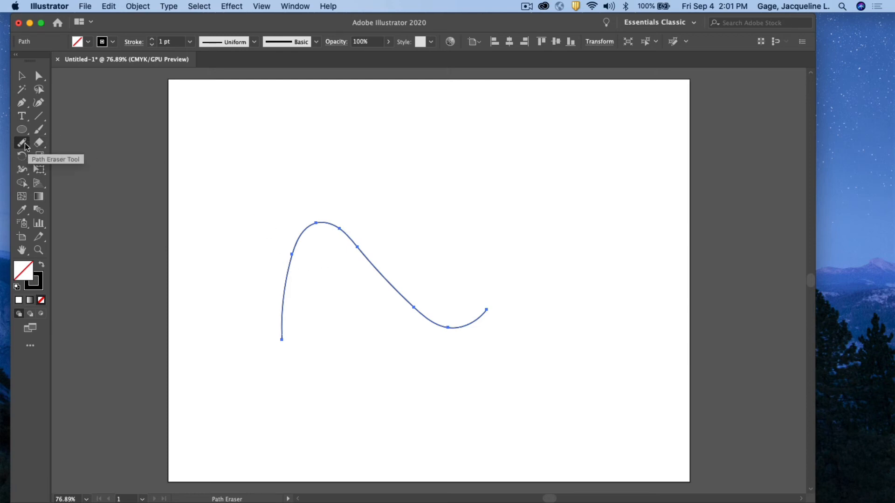
left_click(26, 147)
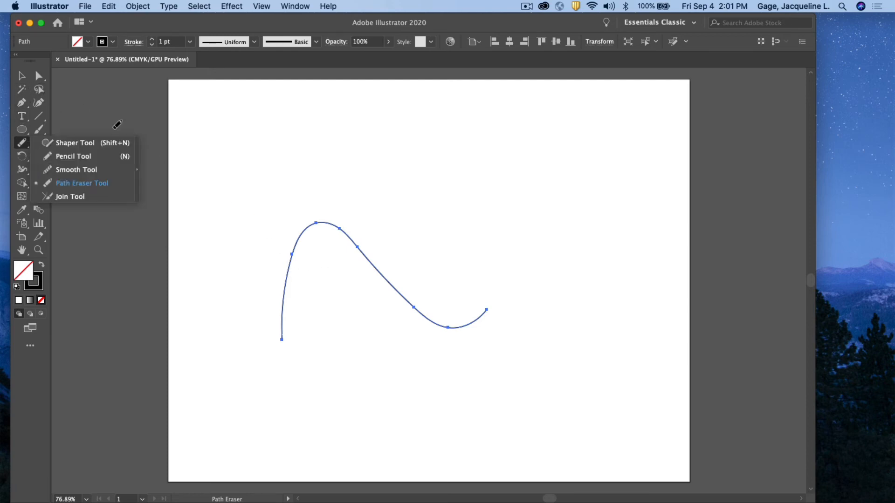
left_click(22, 77)
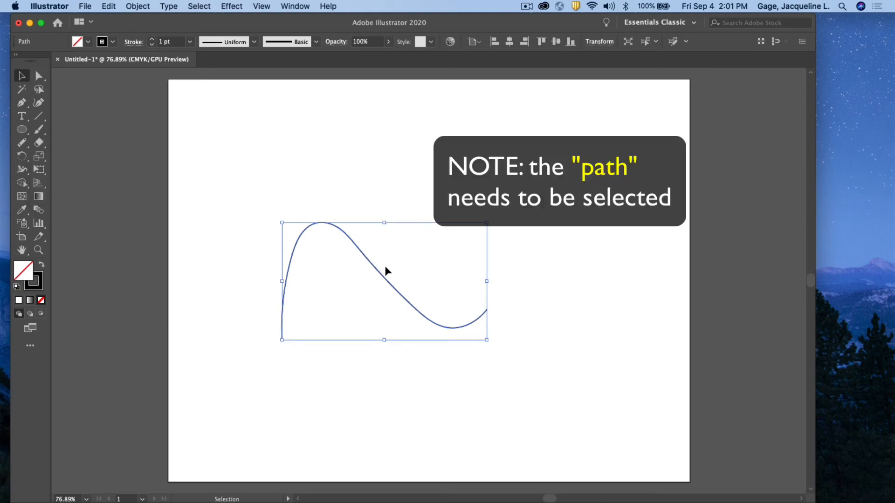
key("Delete")
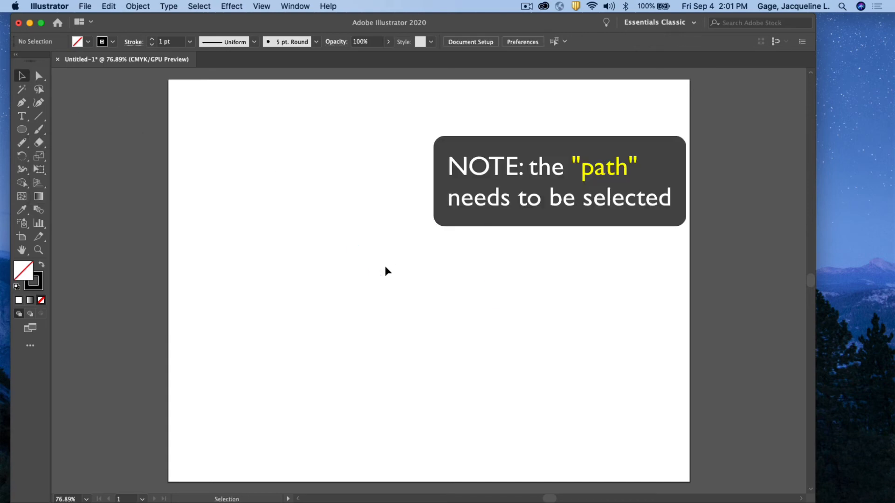
Draw a vertical stack of three overlapping circles with the Ellipse tool, small at the top and largest at the bottom.
left_click(22, 130)
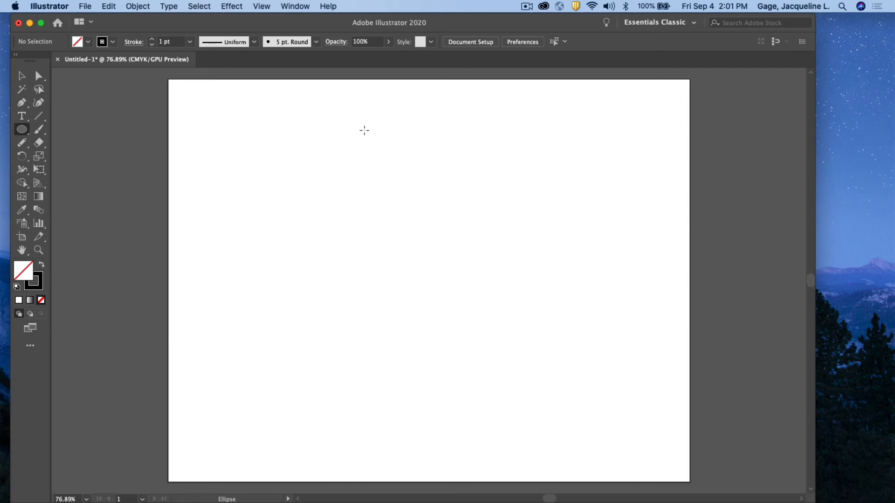
left_click_drag(364, 131, 440, 207)
left_click_drag(365, 206, 429, 264)
key("super+z")
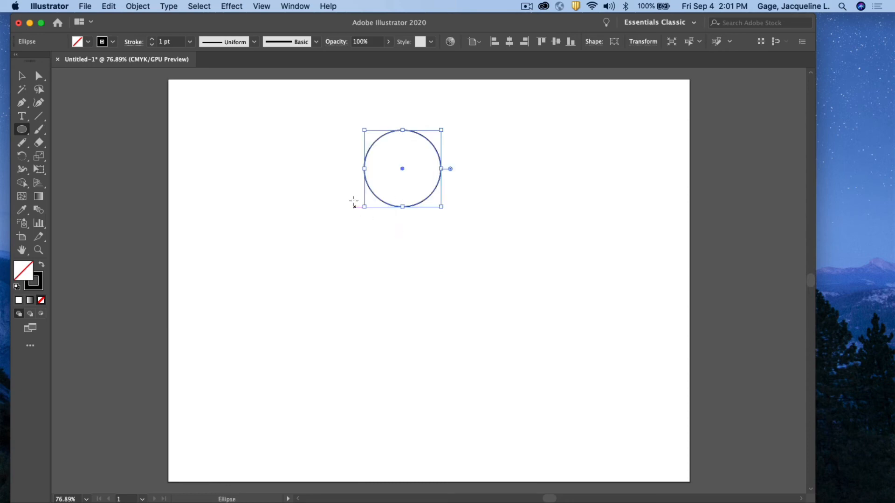
left_click_drag(347, 195, 467, 315)
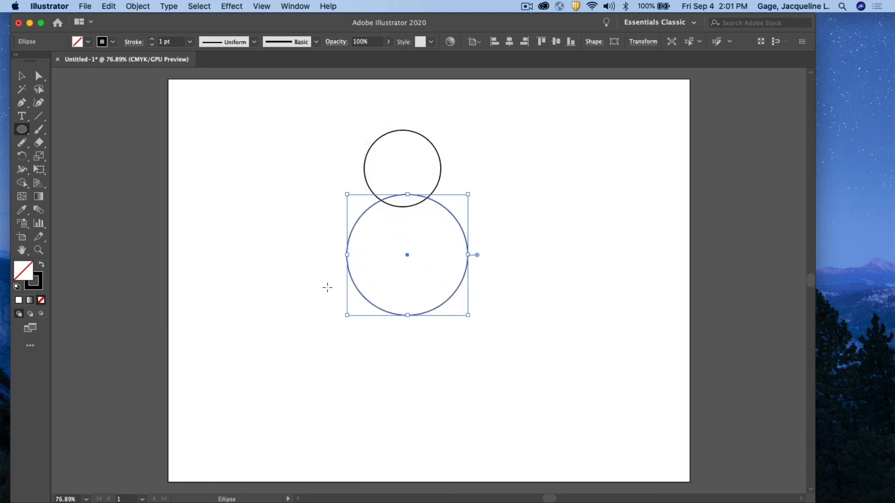
left_click_drag(320, 287, 510, 443)
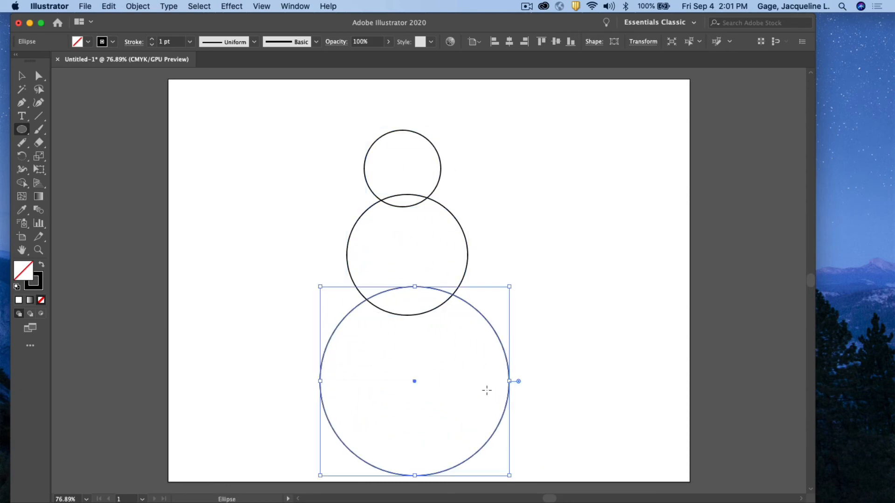
Align the horizontal centres of all three circles to the artboard and deselect them.
left_click(22, 75)
left_click_drag(327, 133, 485, 407)
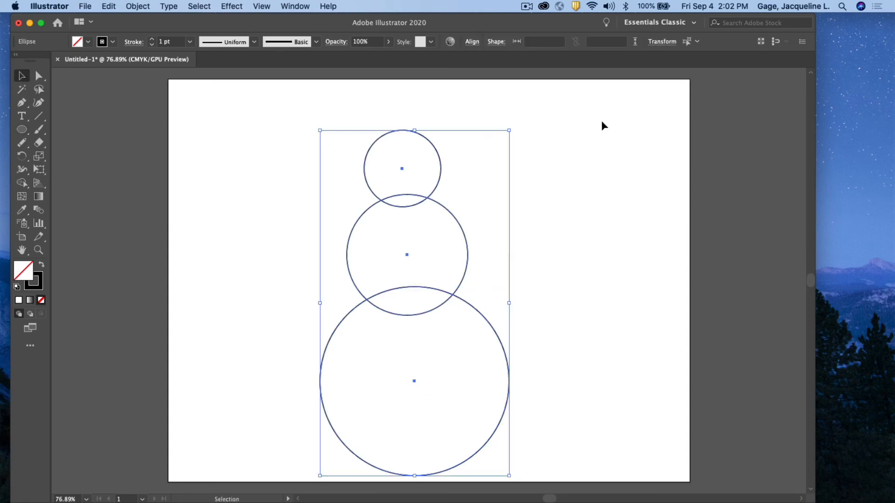
left_click(472, 42)
left_click(375, 72)
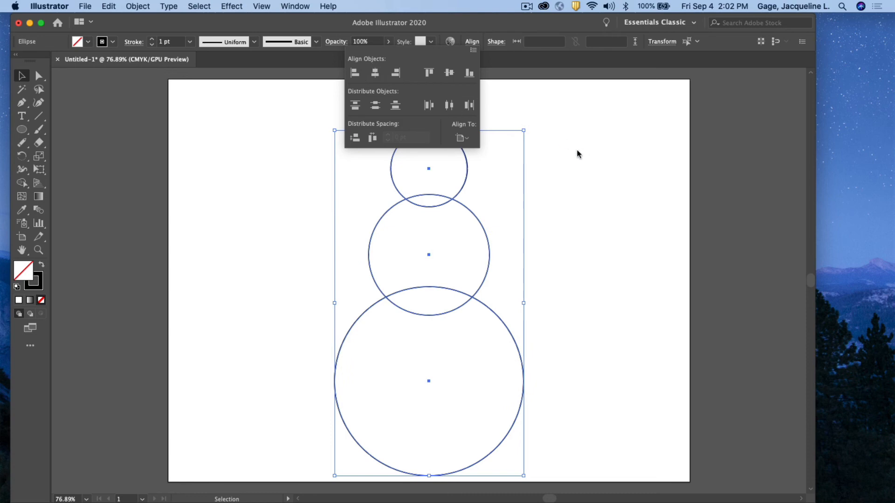
left_click(552, 152)
left_click(587, 196)
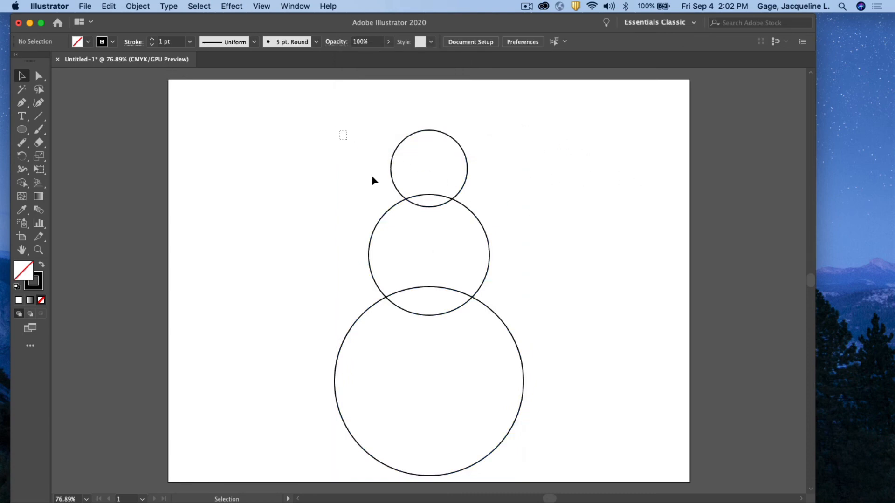
Move the three stacked circles together slightly up and to the left, and leave them deselected.
left_click_drag(339, 131, 481, 373)
left_click_drag(514, 345, 504, 327)
left_click(539, 325)
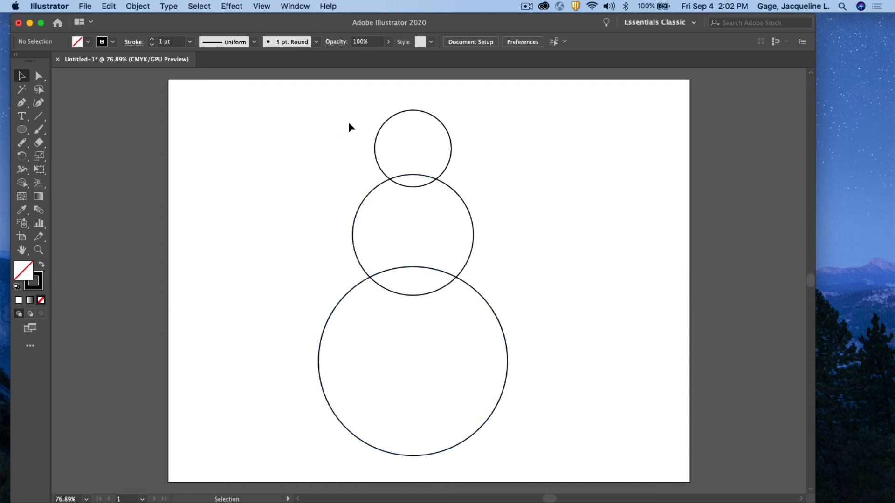
Select the upper two circles and erase the middle circle's arc inside the small circle with the Path Eraser tool.
left_click_drag(348, 123, 509, 236)
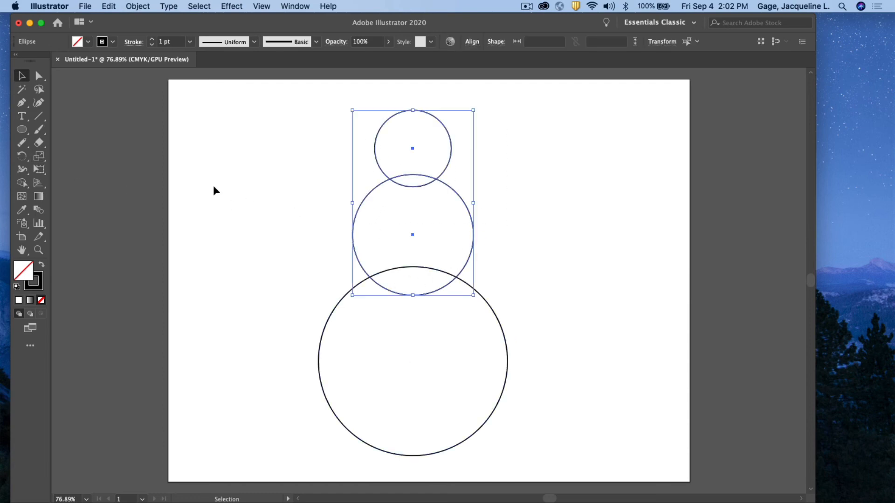
left_click(22, 143)
left_click(71, 186)
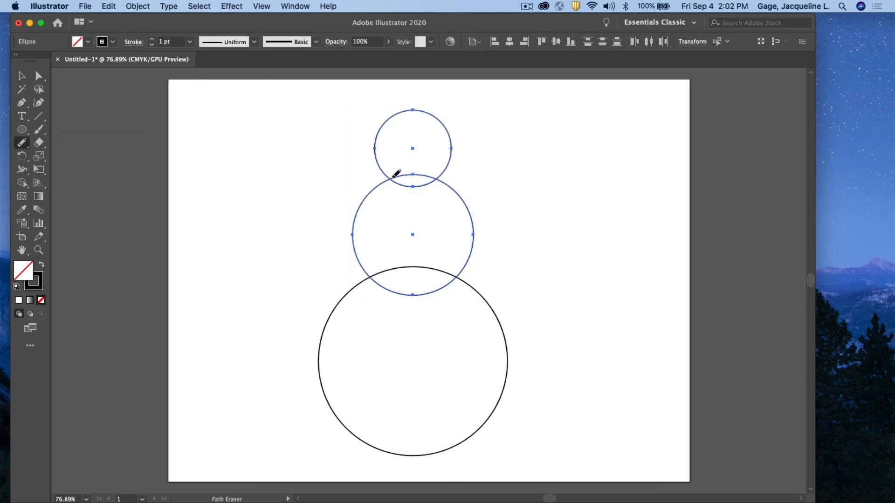
left_click_drag(397, 175, 442, 178)
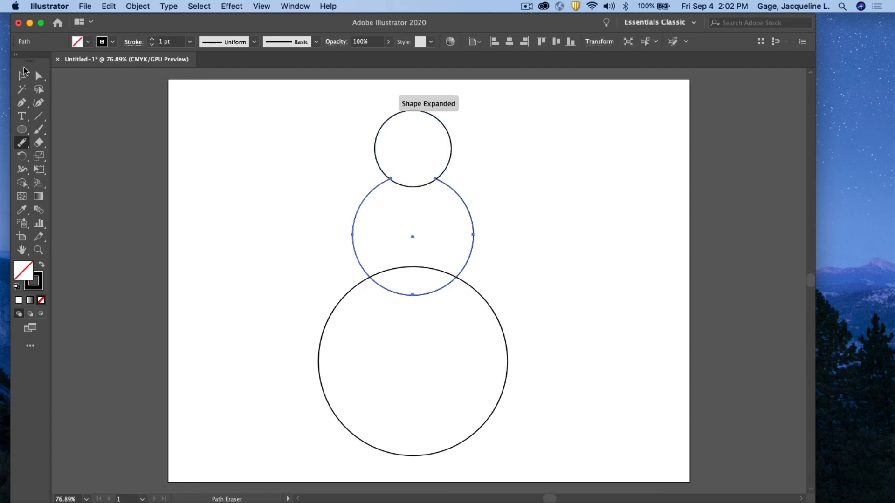
Move the open middle circle aside to expose its gap and return it to its place between the other two circles.
left_click(22, 76)
left_click(625, 299)
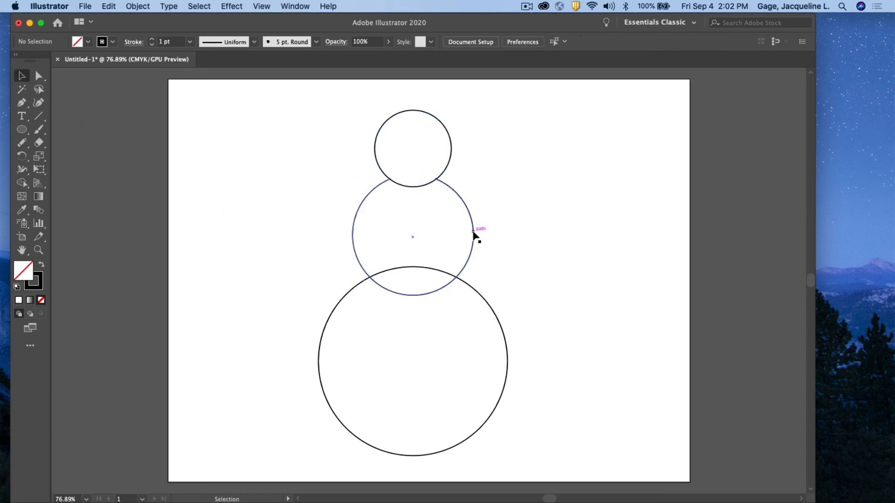
left_click_drag(473, 237, 578, 237)
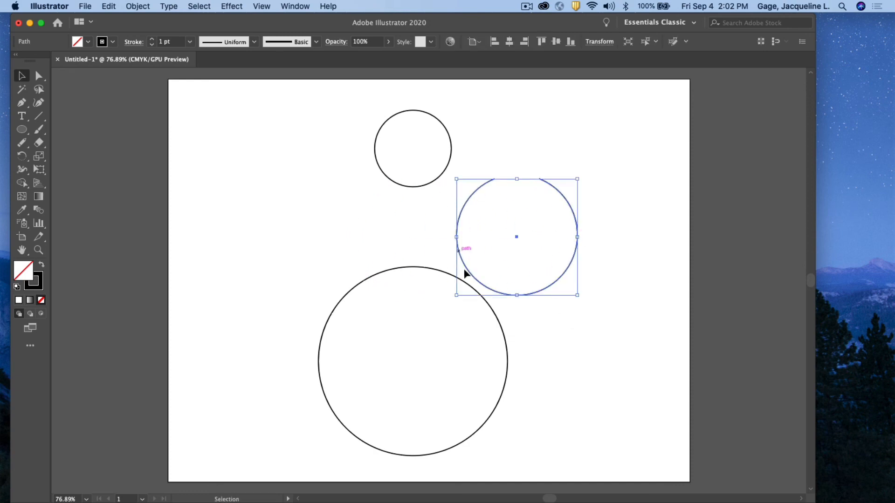
left_click_drag(576, 268, 466, 270)
Select the large bottom circle and erase its arc inside the middle circle with the Path Eraser tool.
left_click(504, 319)
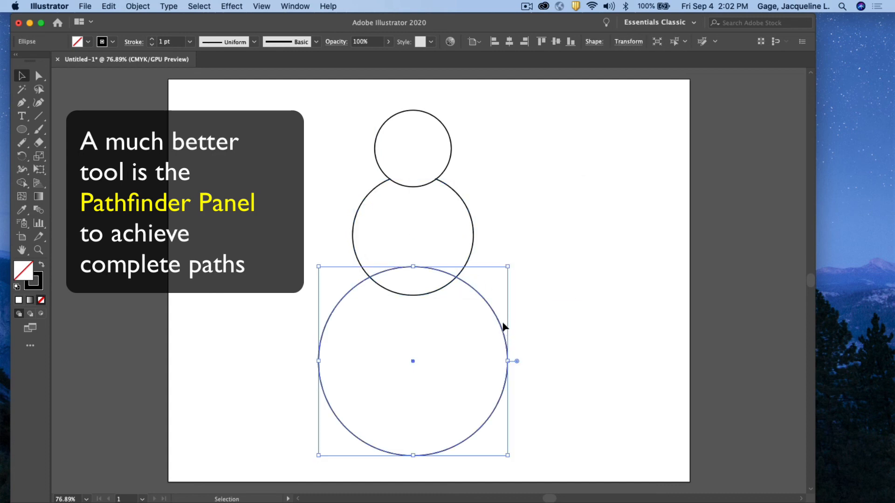
left_click(22, 143)
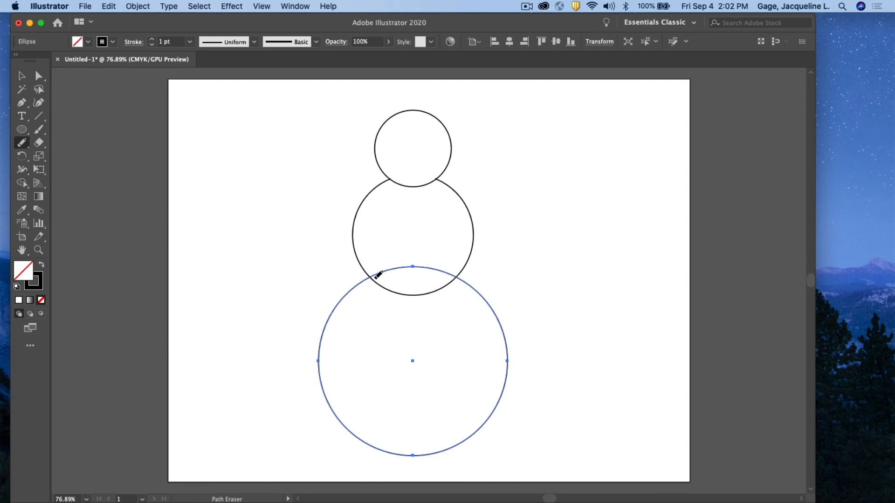
mouse_move(375, 273)
left_mouse_down()
mouse_move(407, 263)
mouse_move(461, 278)
left_mouse_up()
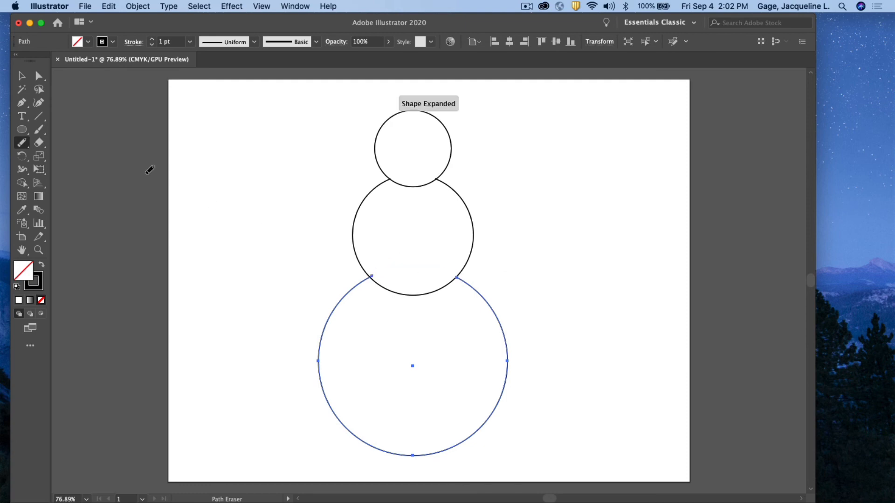
Erase part of the large circle's left end that protrudes into the middle circle with the Path Eraser tool.
left_click(37, 250)
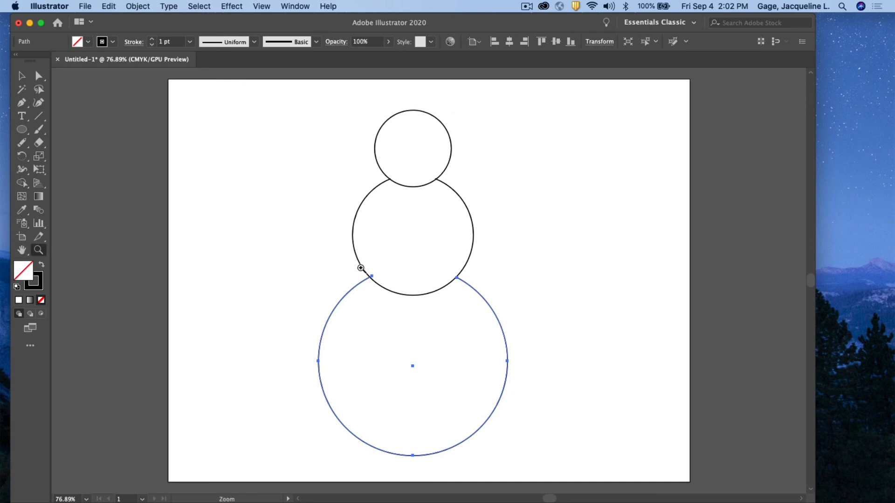
left_click_drag(362, 268, 469, 363)
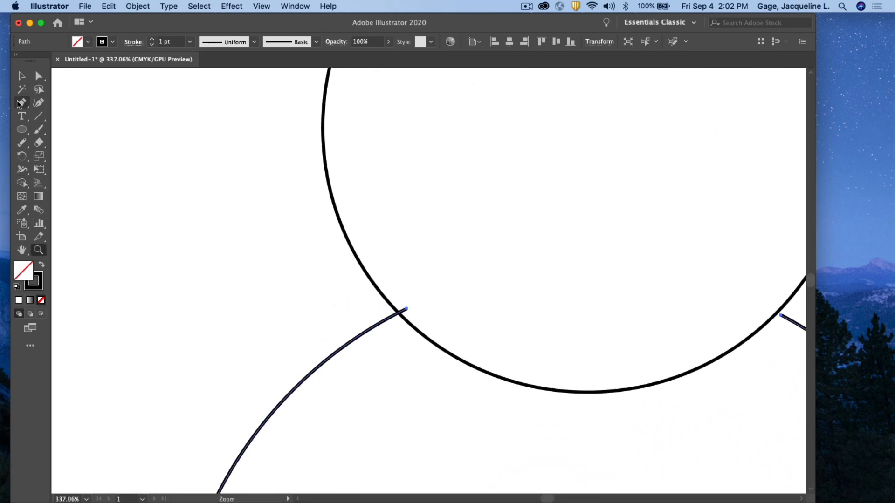
left_click_drag(22, 144, 53, 180)
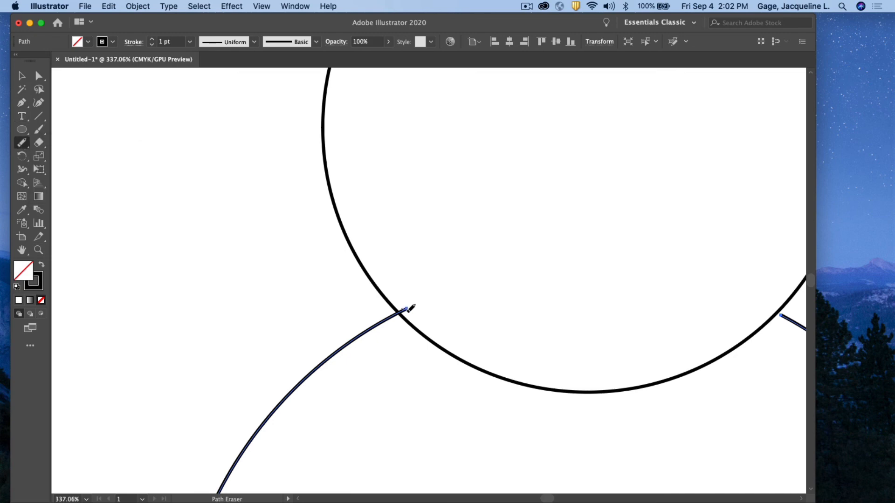
left_click_drag(407, 312, 404, 310)
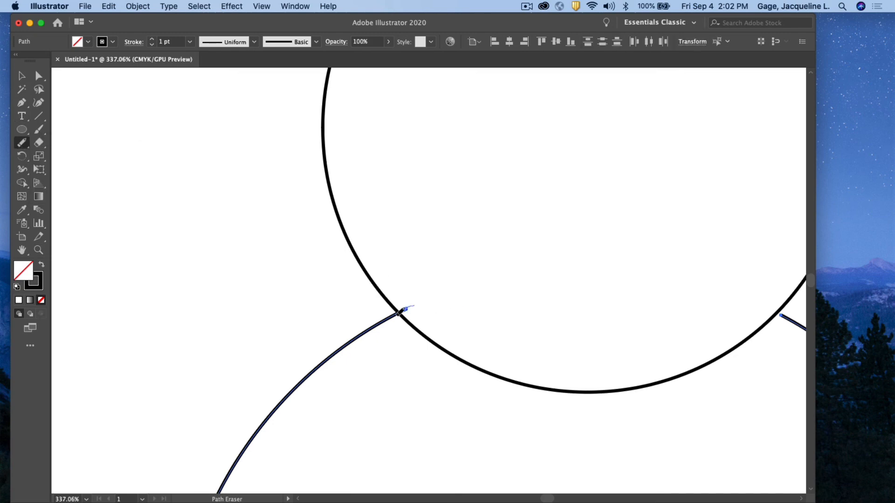
Select the tiny leftover path fragment inside the middle circle at the left junction and delete it.
left_click(21, 76)
left_click(437, 292)
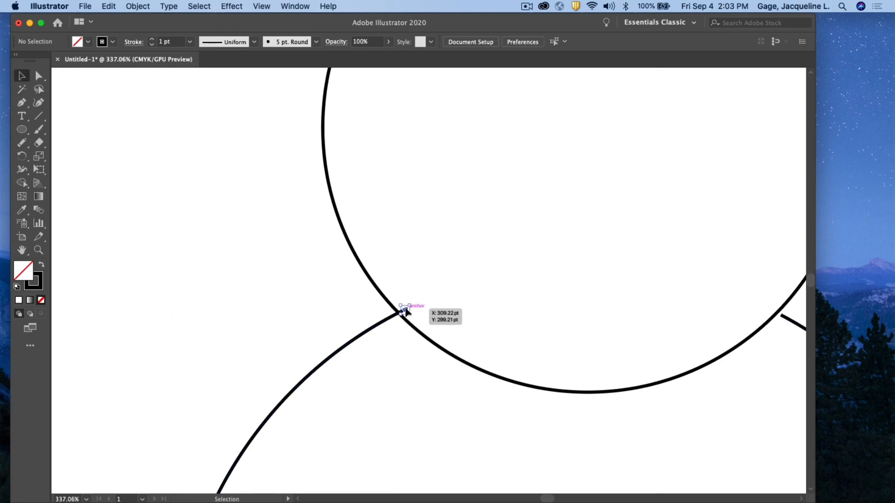
left_click(406, 310)
key("Delete")
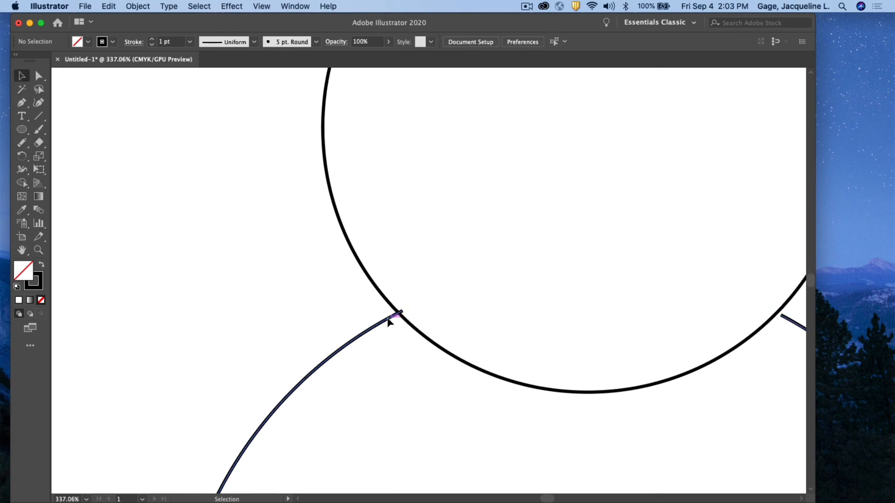
Shift the large open circle slightly up and right, and trim its protruding left end with the Path Eraser tool.
left_click_drag(389, 321, 398, 316)
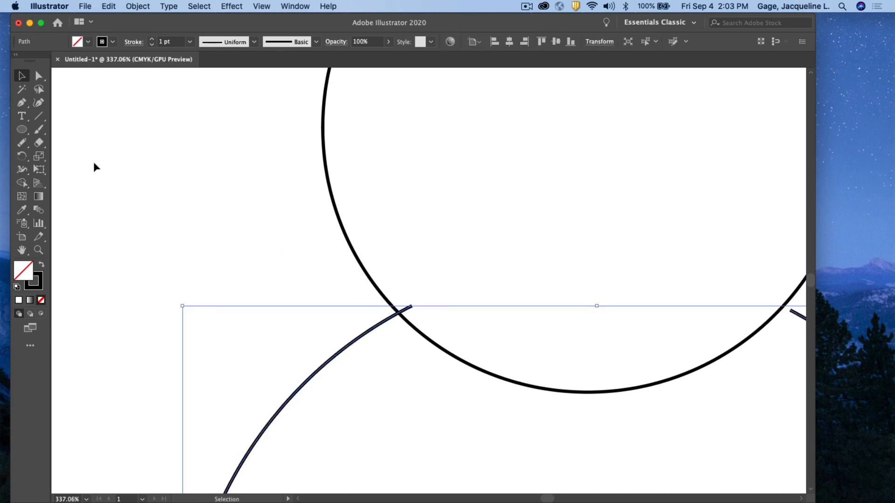
left_click(27, 143)
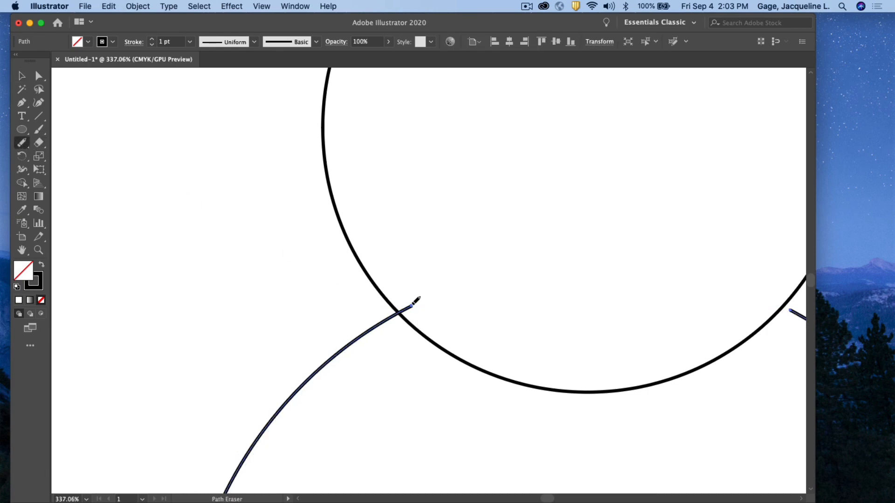
left_click_drag(404, 308, 467, 313)
Fit the artboard in view, shift the large open circle slightly left so both ends meet the middle circle, and deselect it.
left_click(262, 6)
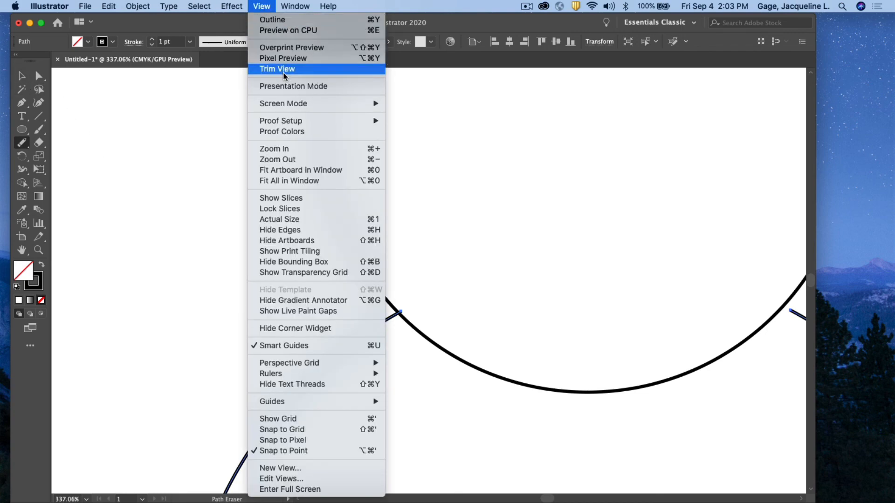
mouse_move(295, 6)
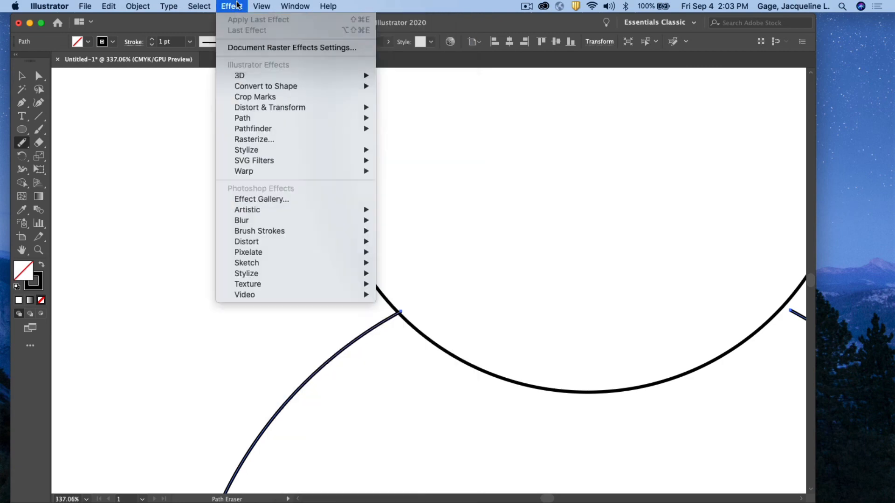
mouse_move(263, 9)
left_click(286, 170)
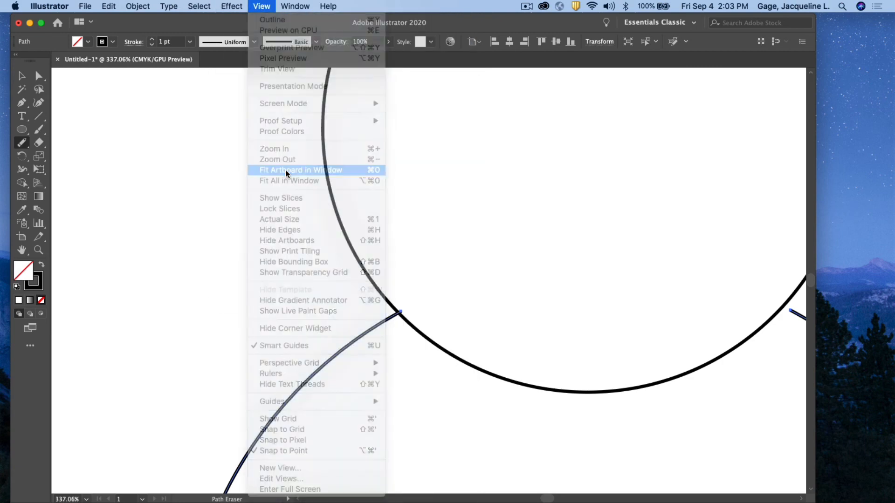
left_click(23, 74)
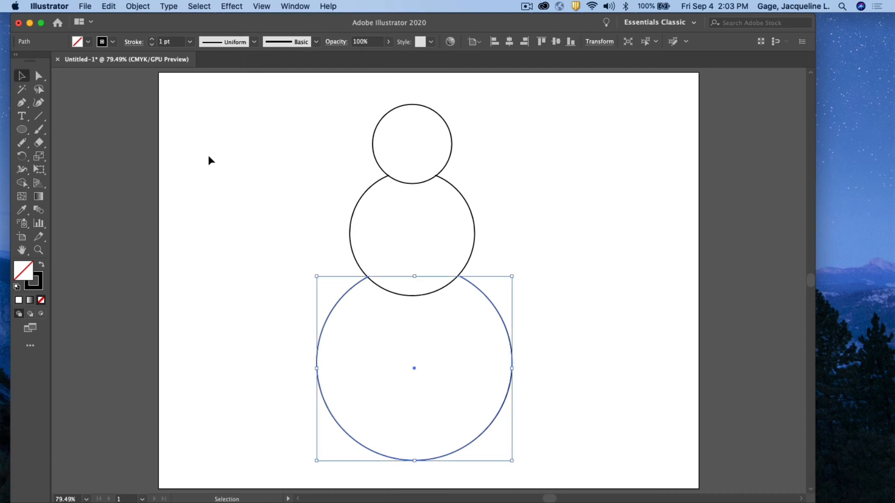
left_click(548, 305)
mouse_move(503, 327)
left_mouse_down()
mouse_move(337, 359)
mouse_move(483, 368)
mouse_move(506, 335)
mouse_move(501, 326)
left_mouse_up()
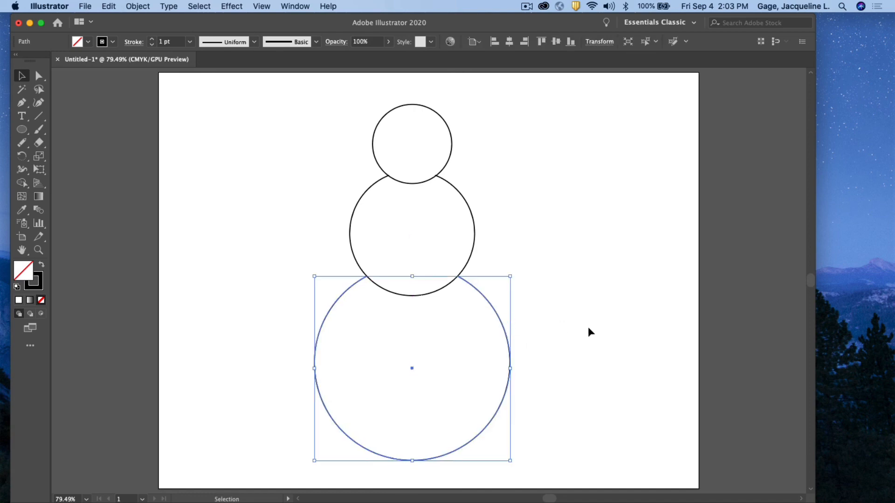
left_click(588, 328)
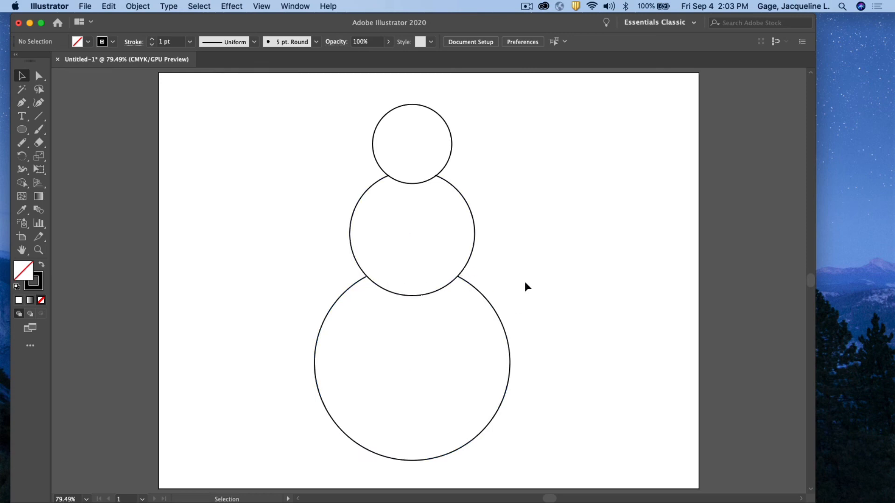
Activate the Path Eraser tool with no artwork selected.
left_click(25, 141)
left_click(111, 184)
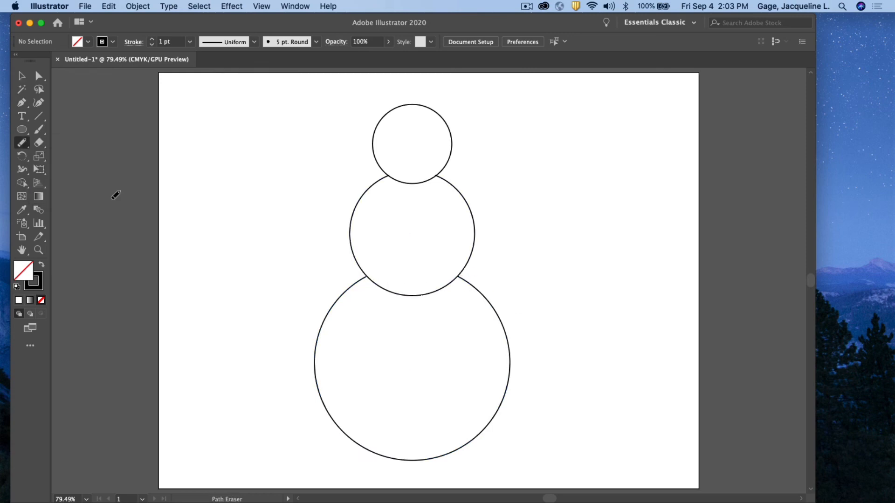